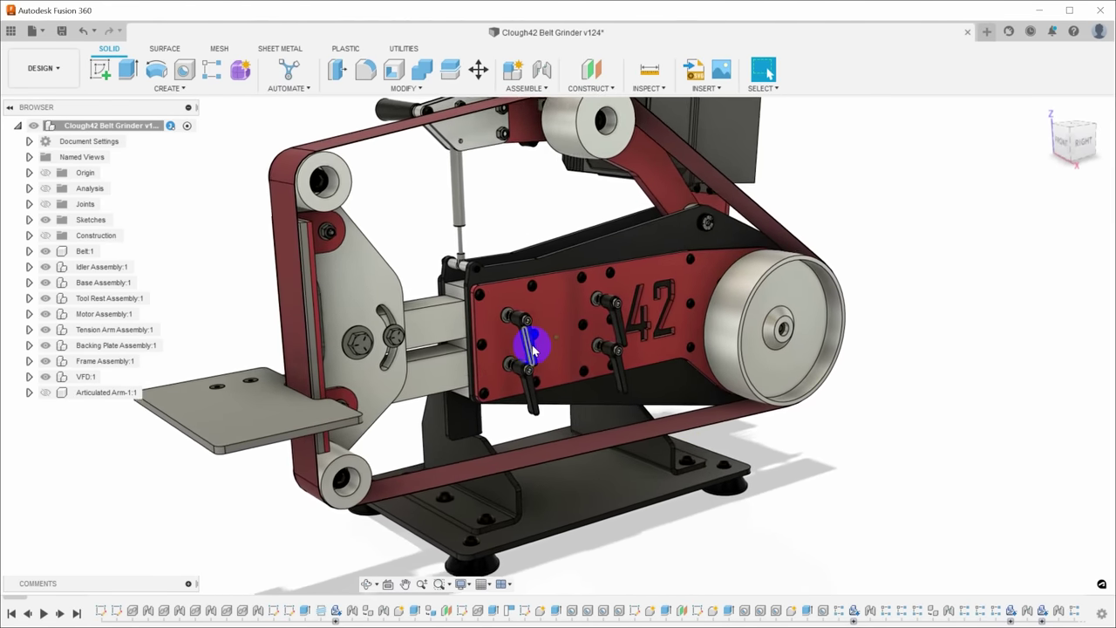
Hide the VFD, Frame, Backing Plate, Tension Arm, Motor, Tool Rest, Base and Idler assemblies, plus the Belt
{"action": "middle_click_drag", "start_coordinate": [756, 427], "coordinate": [641, 443], "text": "shift"}
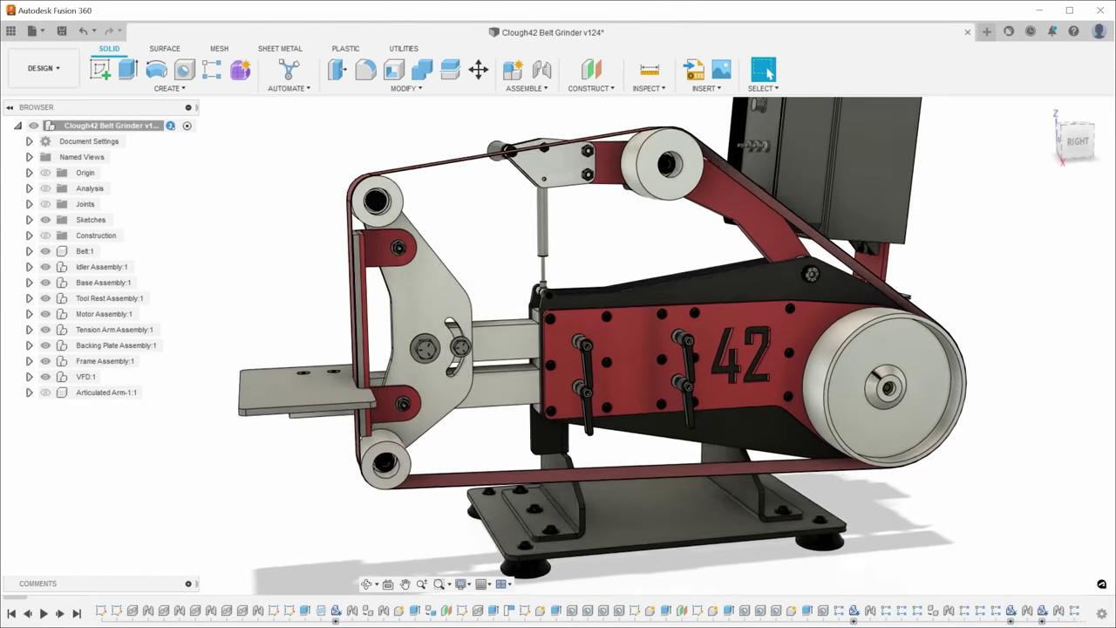
{"action": "left_click", "coordinate": [45, 375]}
{"action": "left_click", "coordinate": [45, 360]}
{"action": "left_click", "coordinate": [45, 344]}
{"action": "left_click", "coordinate": [46, 328]}
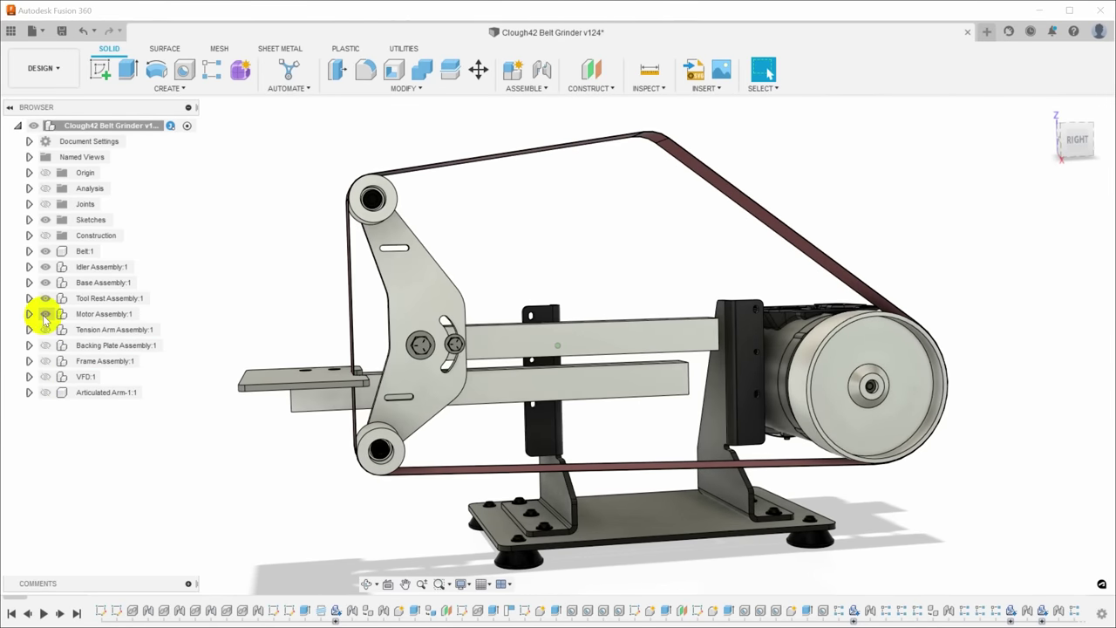
{"action": "left_click", "coordinate": [45, 313]}
{"action": "left_click", "coordinate": [46, 298]}
{"action": "left_click", "coordinate": [45, 281]}
{"action": "left_click", "coordinate": [45, 266]}
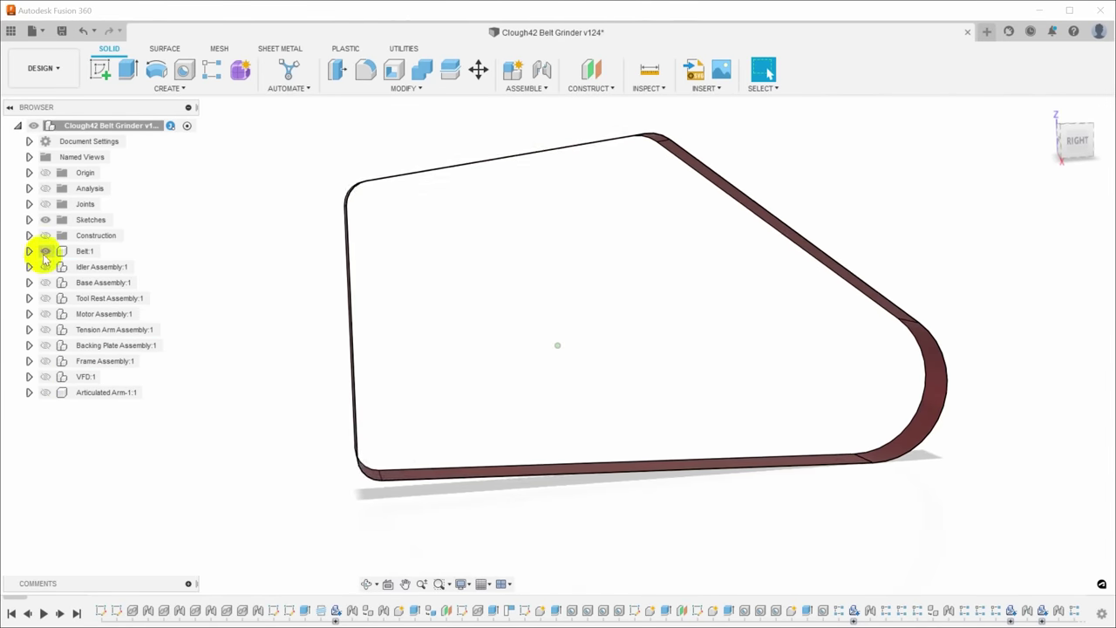
{"action": "left_click", "coordinate": [45, 251]}
Show the Frame Assembly on its own and examine its spacers, side plates and handles from the front, side and back
{"action": "left_click", "coordinate": [45, 360]}
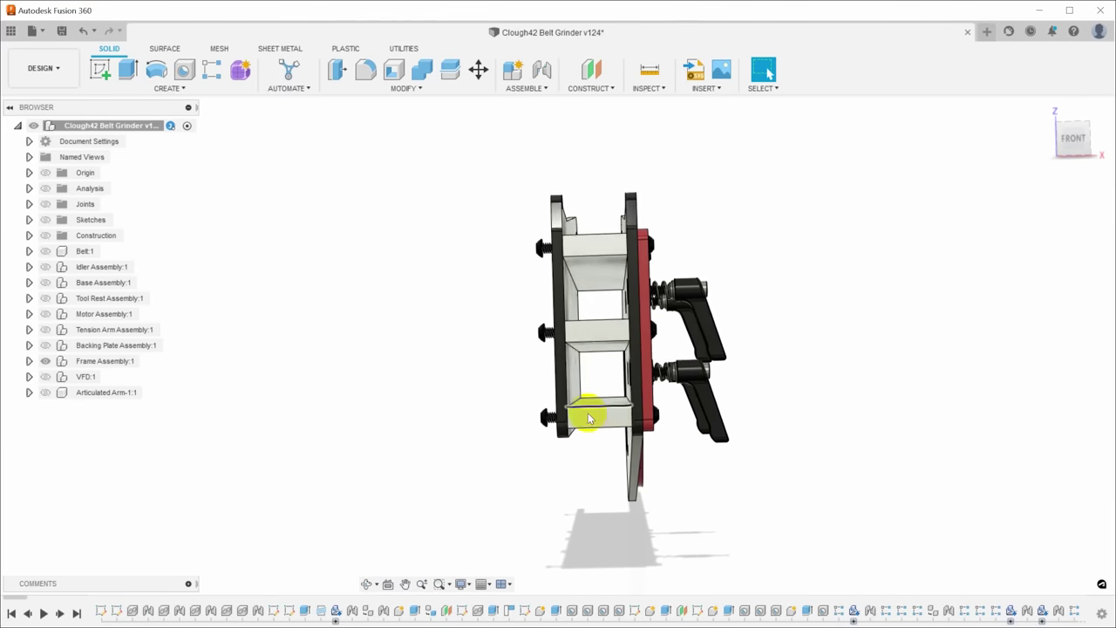
{"action": "middle_click_drag", "start_coordinate": [592, 421], "coordinate": [592, 321], "text": "shift"}
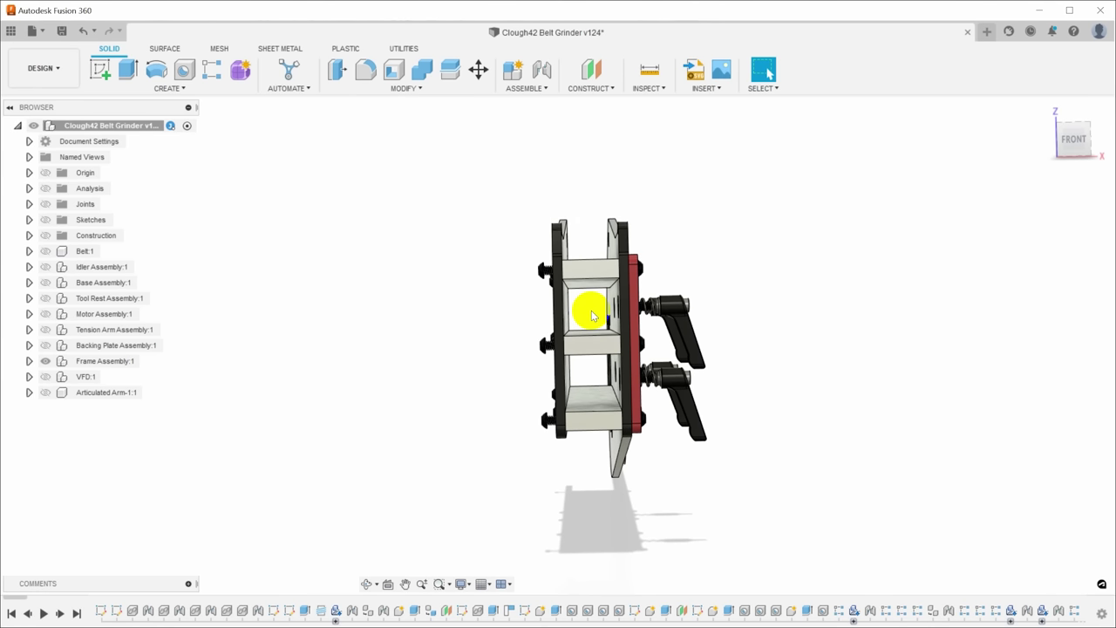
{"action": "middle_click_drag", "start_coordinate": [591, 311], "coordinate": [596, 380], "text": "shift"}
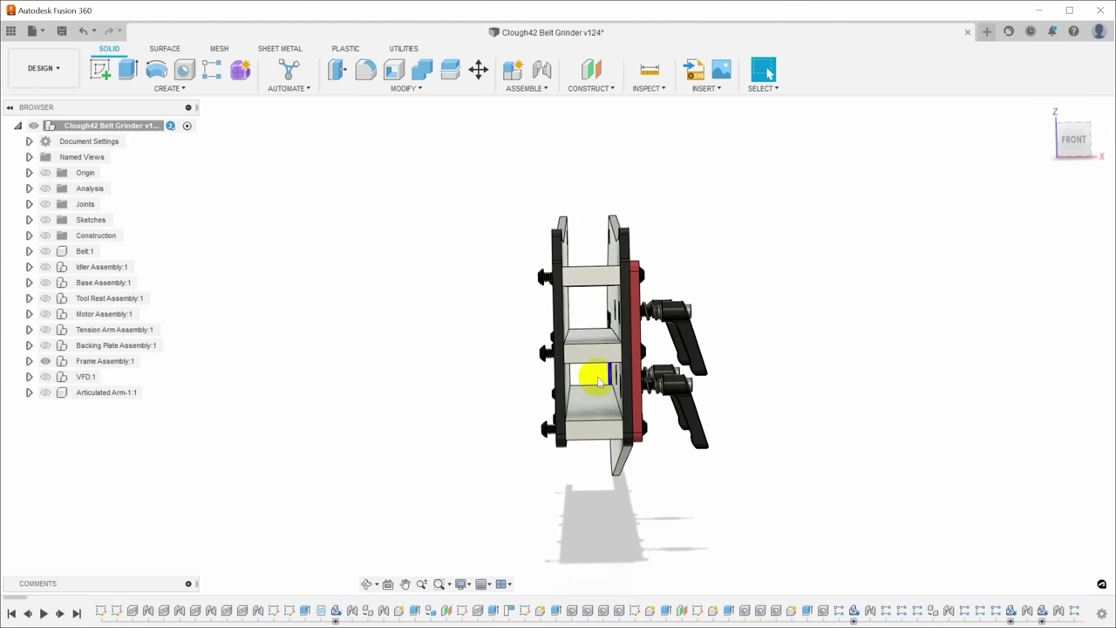
{"action": "key", "text": "shift+F6"}
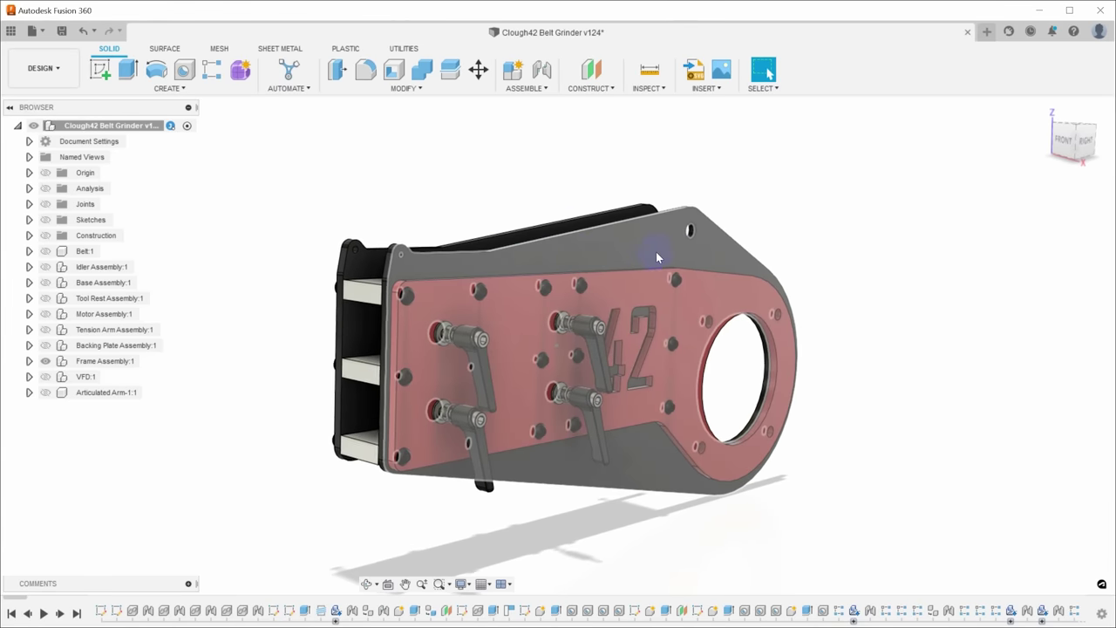
{"action": "middle_click_drag", "start_coordinate": [656, 257], "coordinate": [713, 239], "text": "shift"}
{"action": "mouse_move", "coordinate": [688, 288]}
{"action": "middle_mouse_down", "text": "shift"}
{"action": "mouse_move", "coordinate": [677, 304]}
{"action": "mouse_move", "coordinate": [730, 275]}
{"action": "mouse_move", "coordinate": [530, 450]}
{"action": "mouse_move", "coordinate": [399, 520]}
{"action": "mouse_move", "coordinate": [394, 359]}
{"action": "mouse_move", "coordinate": [727, 386]}
{"action": "mouse_move", "coordinate": [721, 281]}
{"action": "mouse_move", "coordinate": [801, 282]}
{"action": "mouse_move", "coordinate": [792, 295]}
{"action": "mouse_move", "coordinate": [727, 279]}
{"action": "mouse_move", "coordinate": [624, 364]}
{"action": "mouse_move", "coordinate": [588, 364]}
{"action": "middle_mouse_up", "text": "shift"}
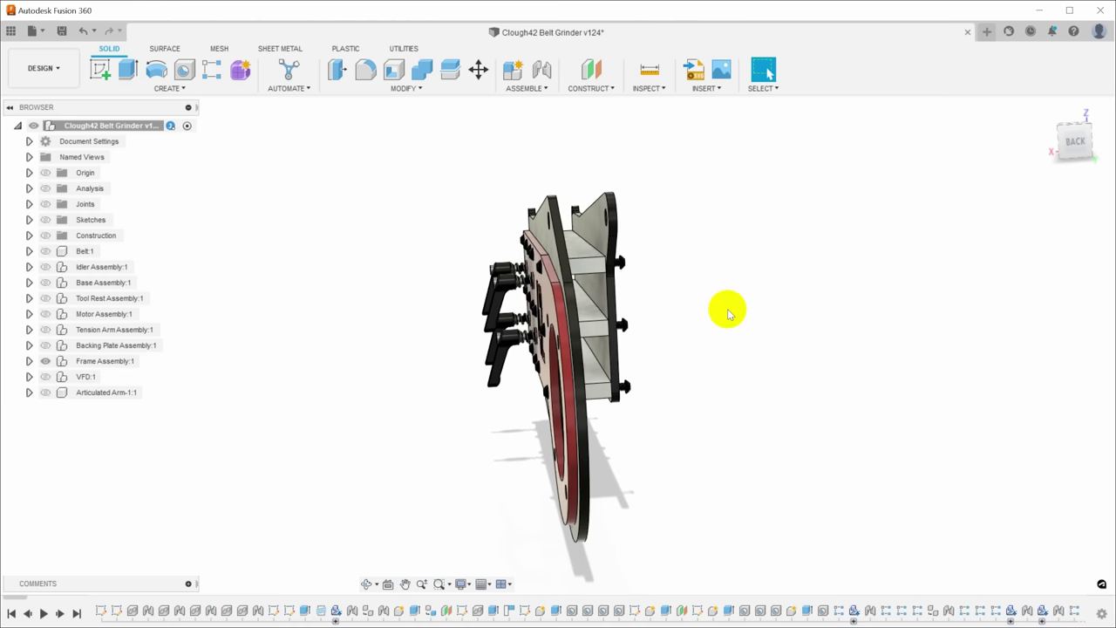
{"action": "middle_click_drag", "start_coordinate": [728, 312], "coordinate": [905, 319], "text": "shift"}
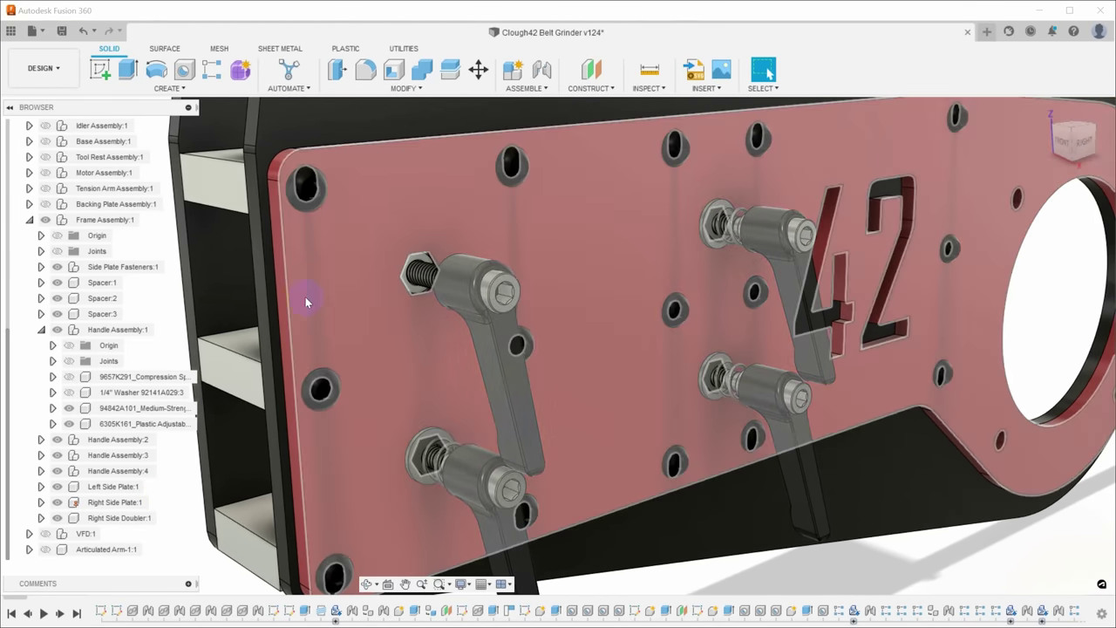
Temporarily hide the Right Side Doubler to examine the side plate and handle hardware behind it, and restore its visibility
{"action": "left_click", "coordinate": [299, 304]}
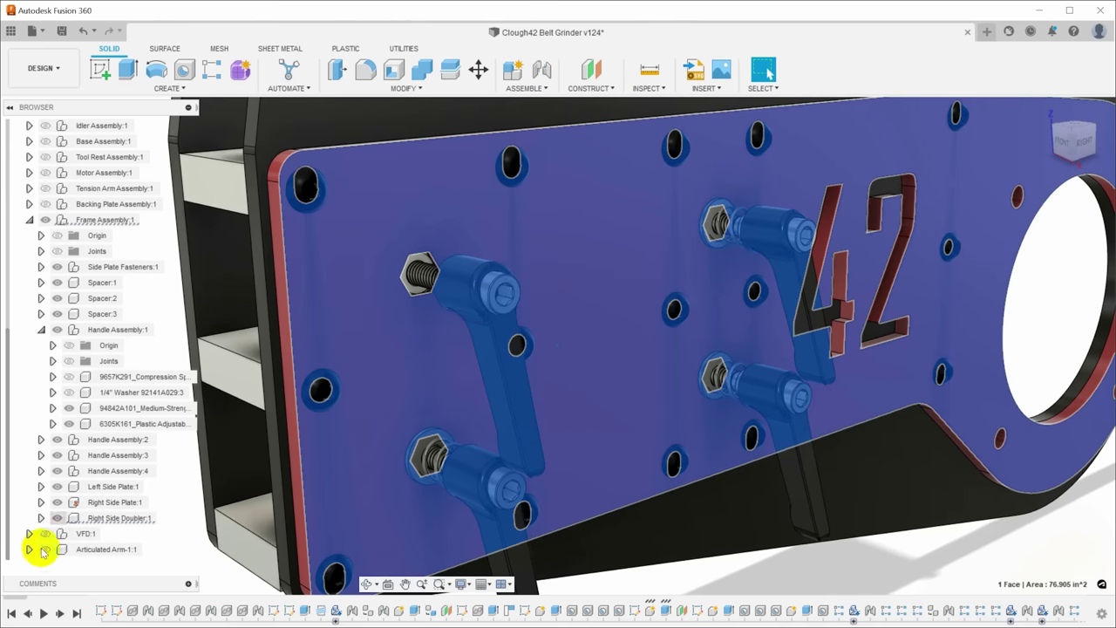
{"action": "left_click", "coordinate": [56, 518]}
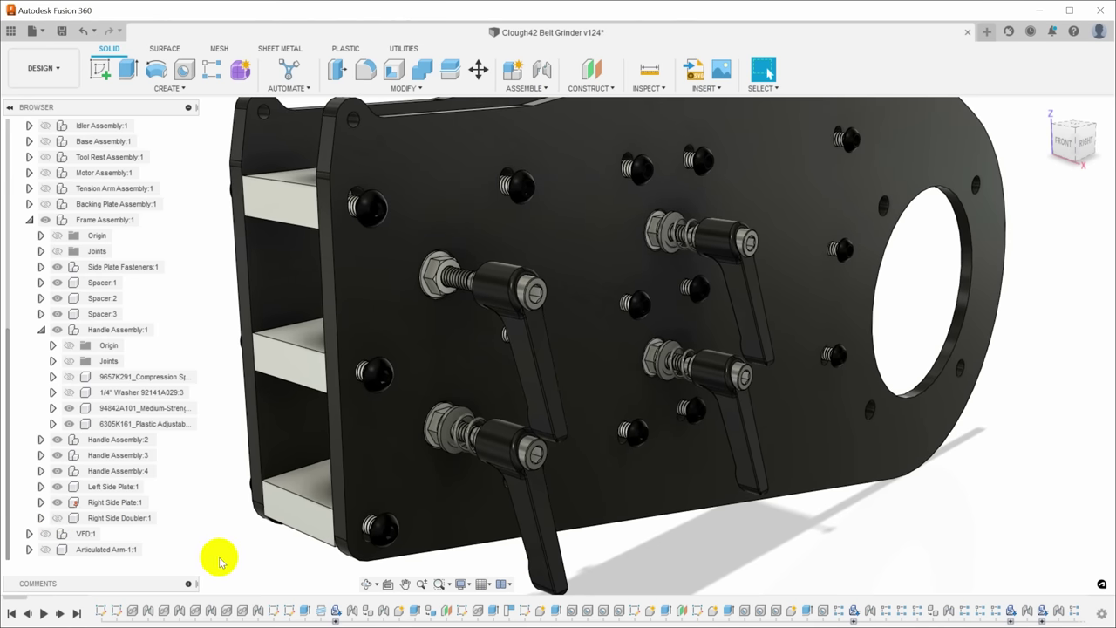
{"action": "left_click", "coordinate": [56, 518]}
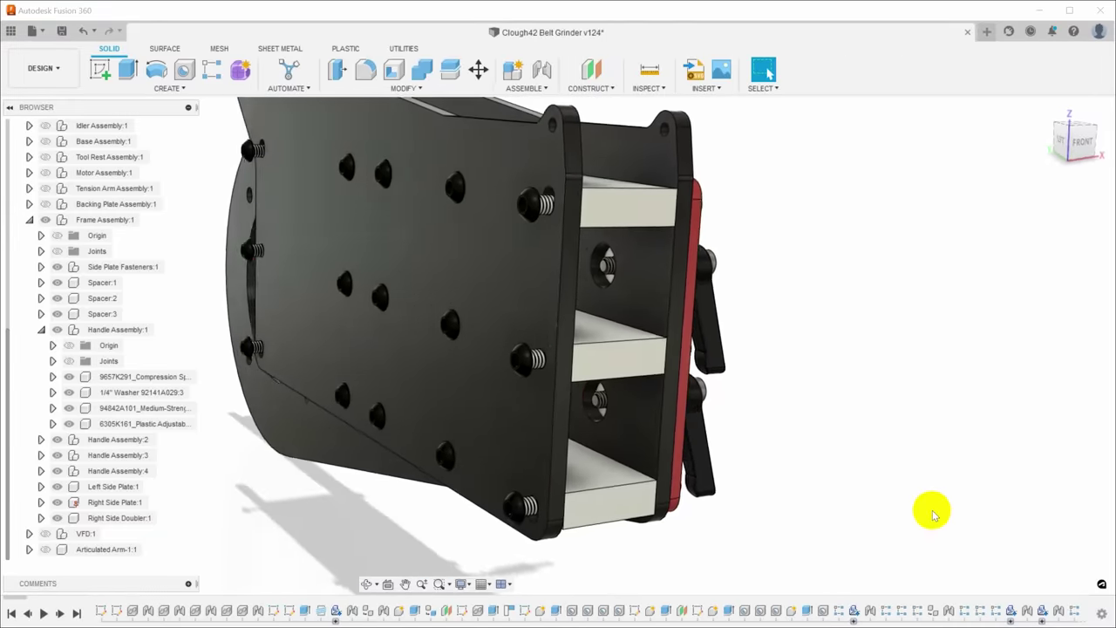
Inspect the handle bolt holes between the frame's spacers and collapse the Frame Assembly's component list
{"action": "left_click", "coordinate": [608, 275]}
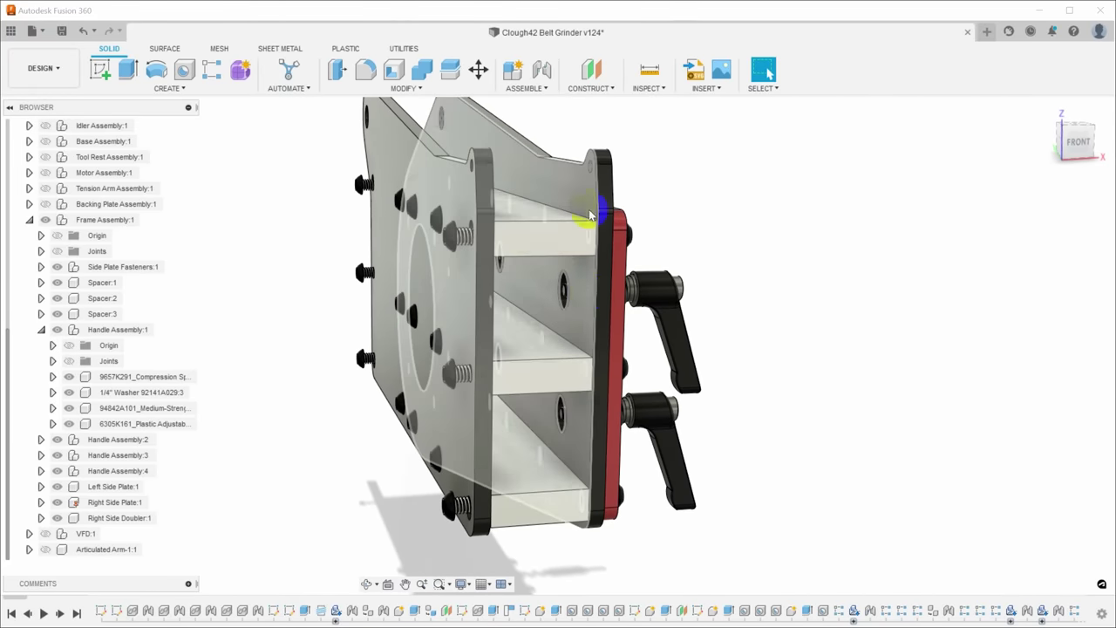
{"action": "left_click", "coordinate": [615, 301]}
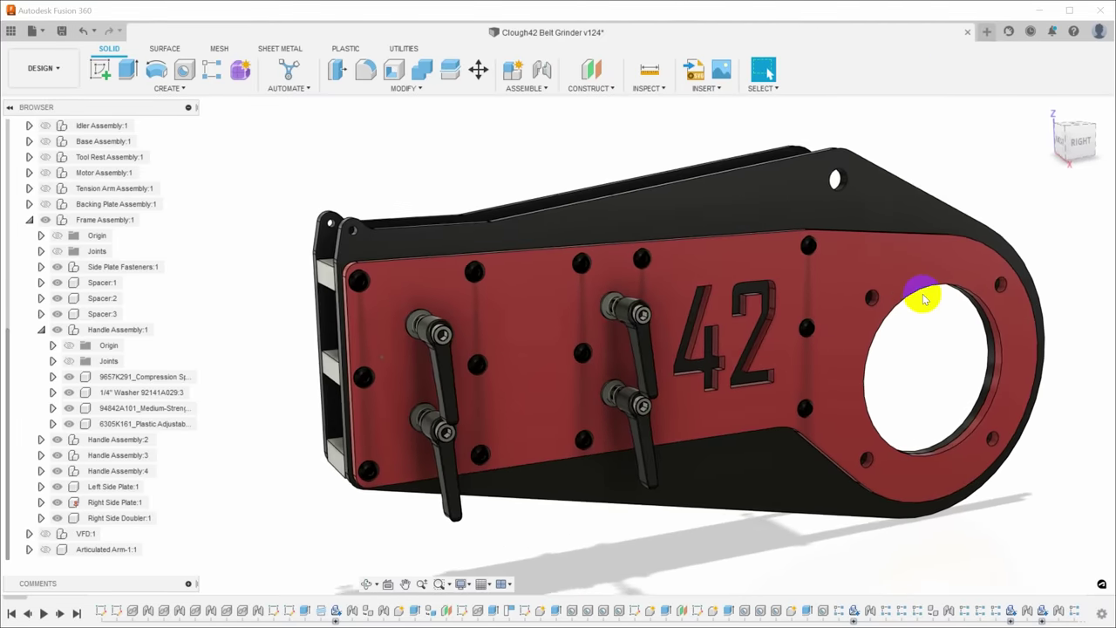
{"action": "left_click", "coordinate": [29, 219]}
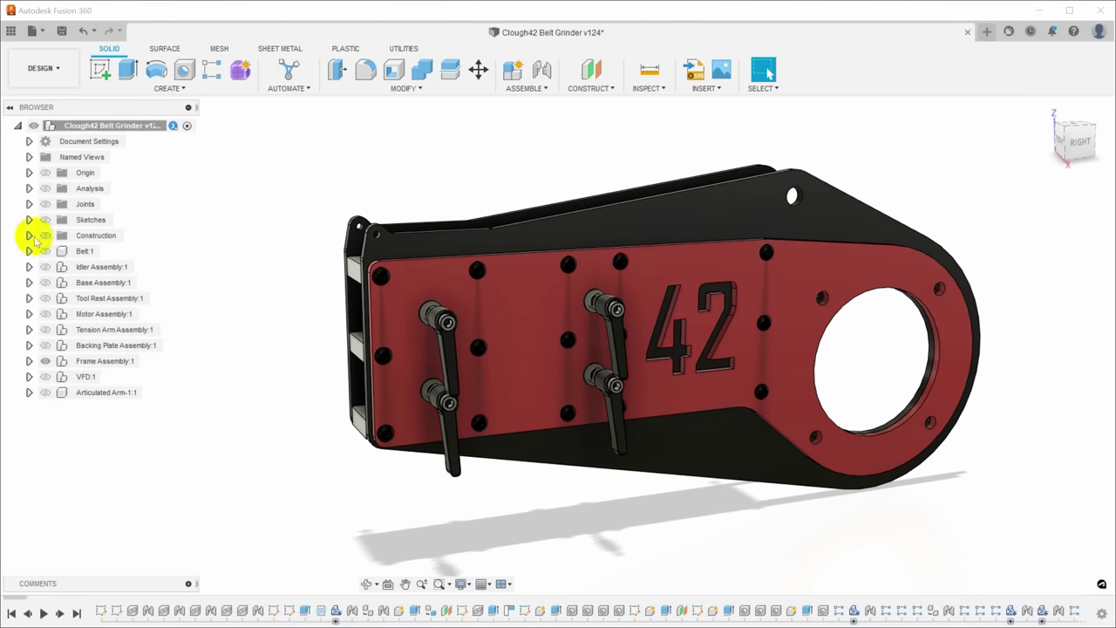
Show the Idler Assembly and examine its mounting bar, pivot bolts, slotted plate and idler wheels from both sides
{"action": "left_click", "coordinate": [44, 267]}
{"action": "middle_click_drag", "start_coordinate": [316, 411], "coordinate": [715, 356], "text": "shift"}
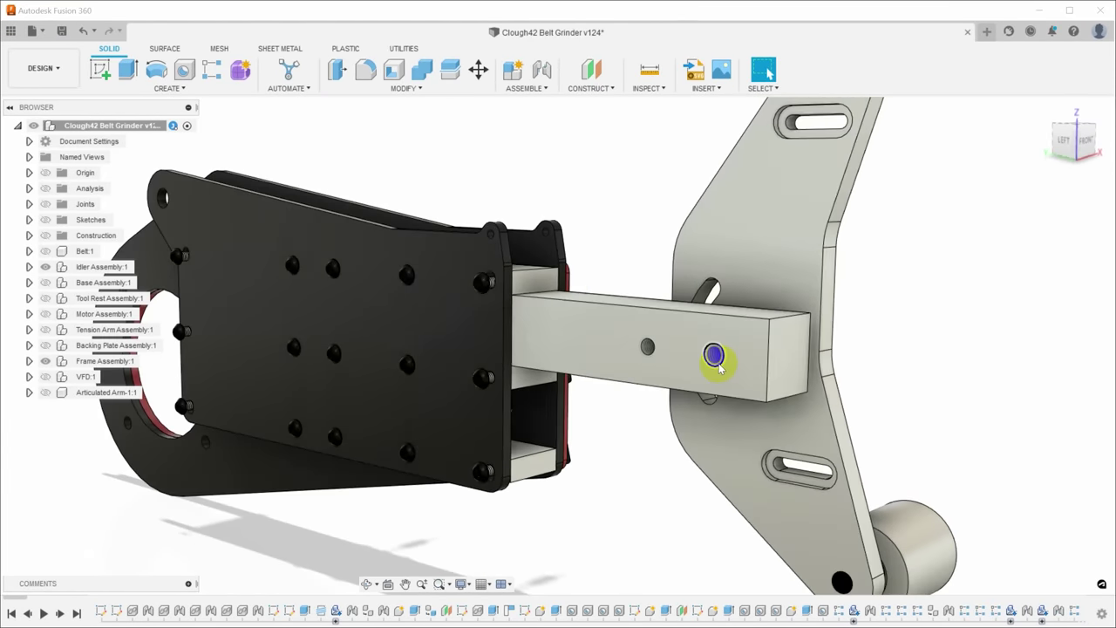
{"action": "middle_click_drag", "start_coordinate": [647, 347], "coordinate": [381, 194], "text": "shift"}
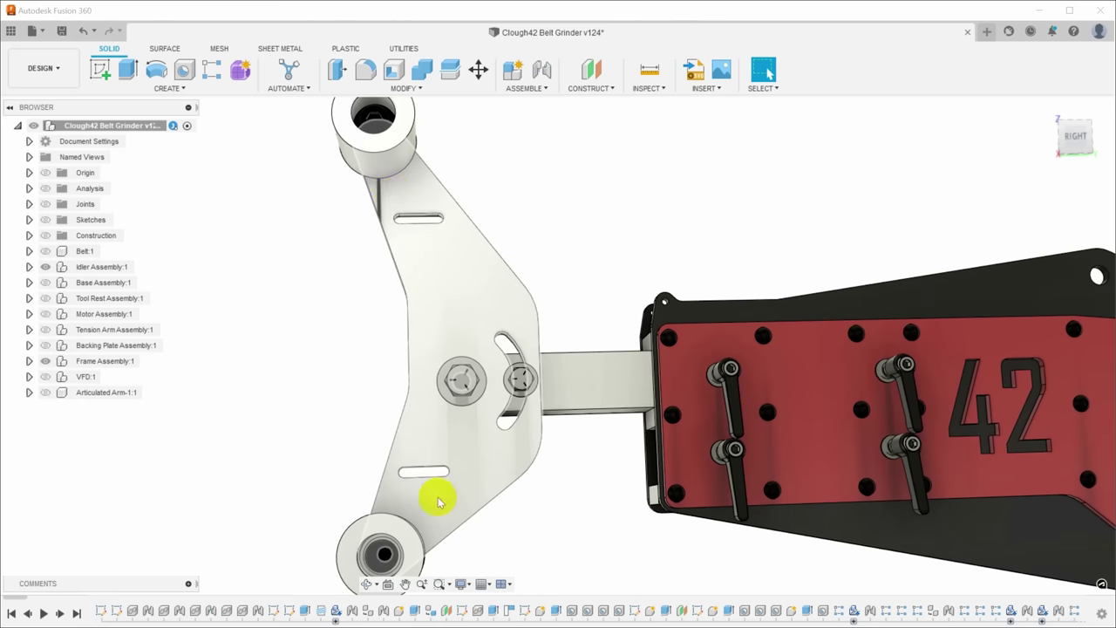
{"action": "middle_click_drag", "start_coordinate": [439, 502], "coordinate": [376, 447], "text": "shift"}
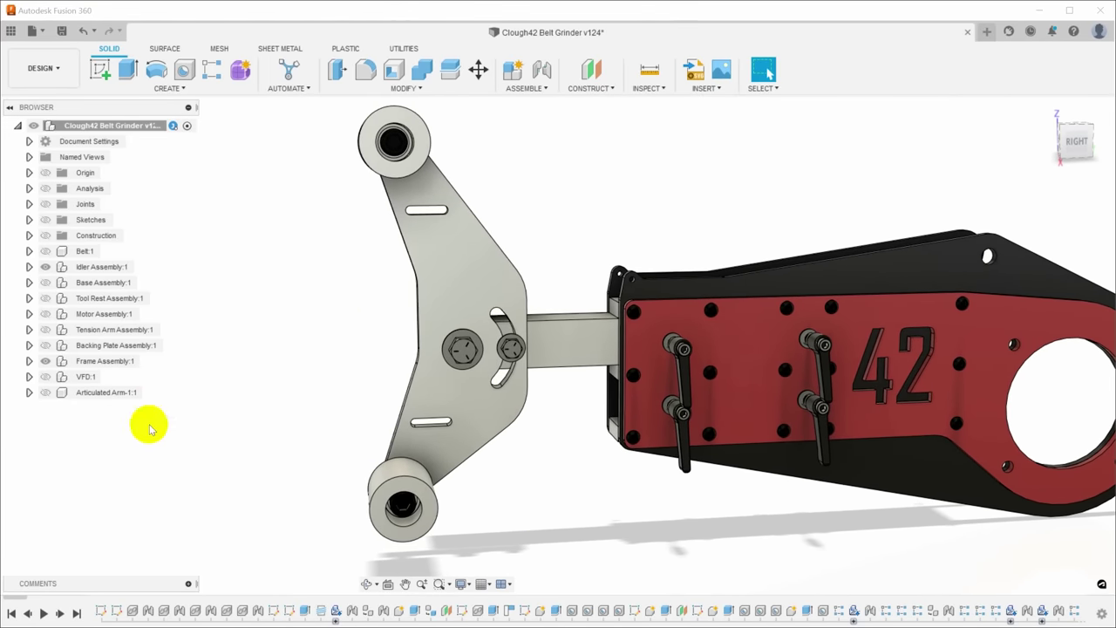
Show the Backing Plate Assembly and examine its red bracket, front plate and slotted mounting bolts from both sides
{"action": "left_click", "coordinate": [44, 345]}
{"action": "middle_click_drag", "start_coordinate": [167, 394], "coordinate": [248, 258], "text": "shift"}
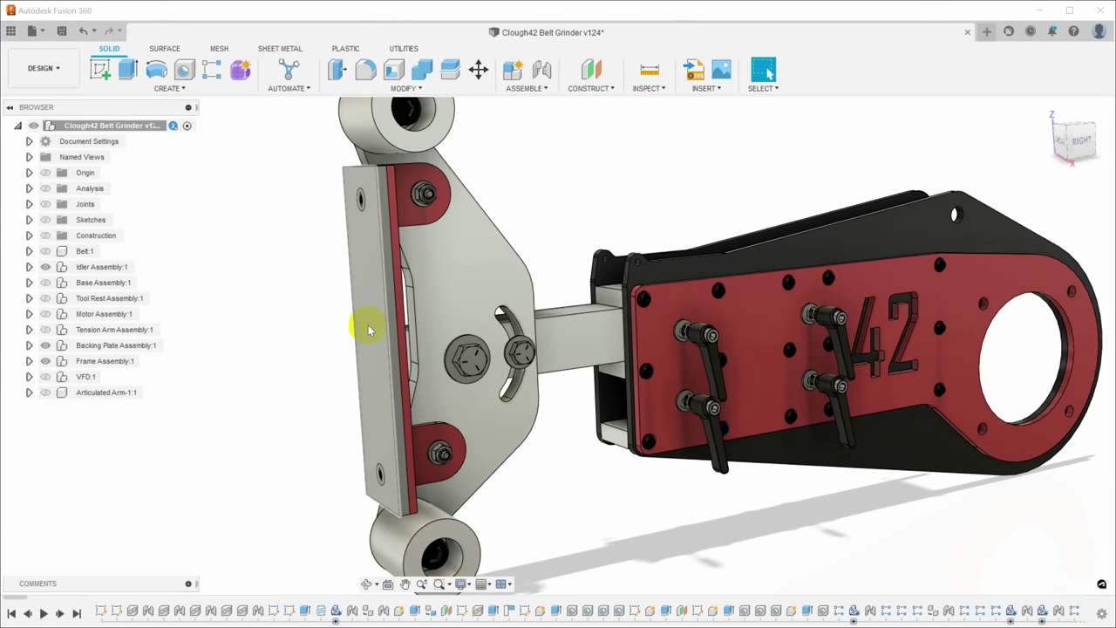
{"action": "middle_click_drag", "start_coordinate": [368, 329], "coordinate": [427, 209], "text": "shift"}
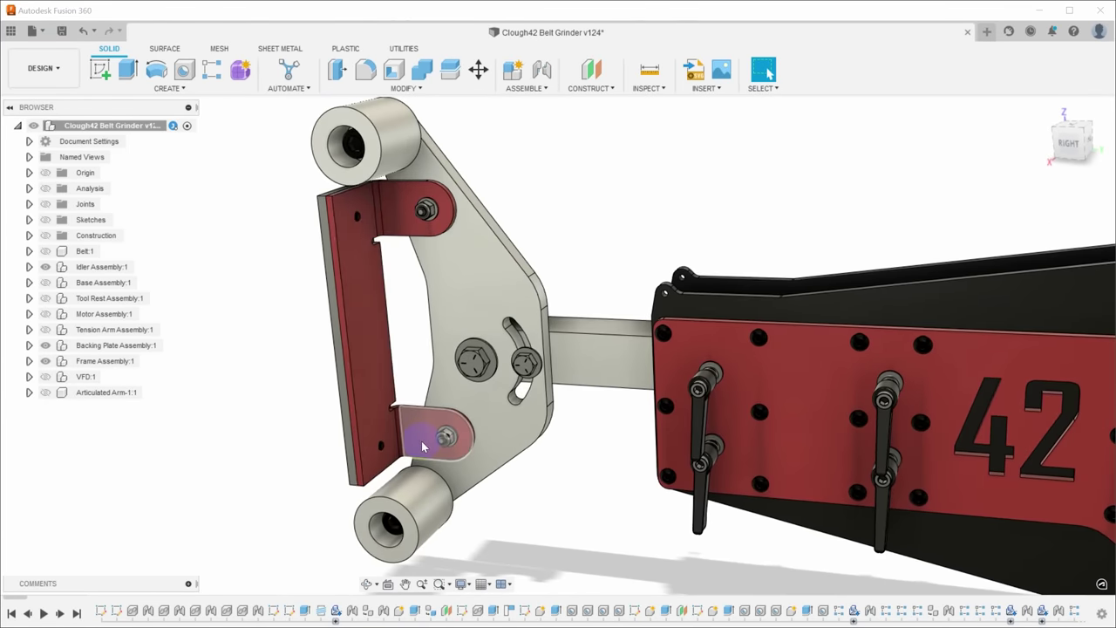
{"action": "middle_click_drag", "start_coordinate": [422, 447], "coordinate": [419, 407], "text": "shift"}
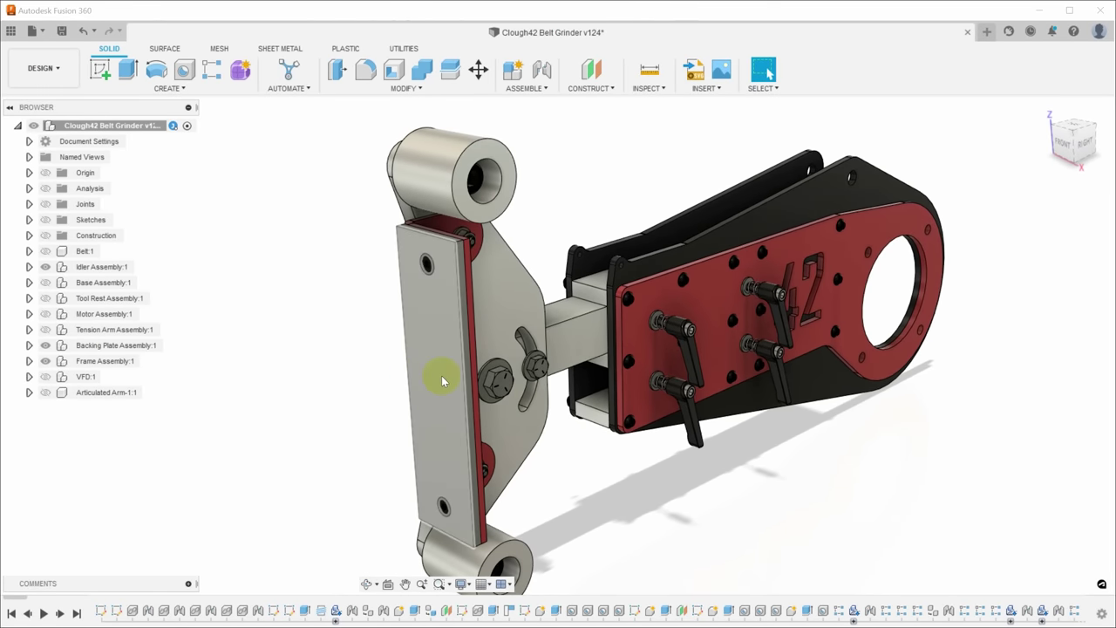
{"action": "middle_click_drag", "start_coordinate": [441, 377], "coordinate": [400, 371], "text": "shift"}
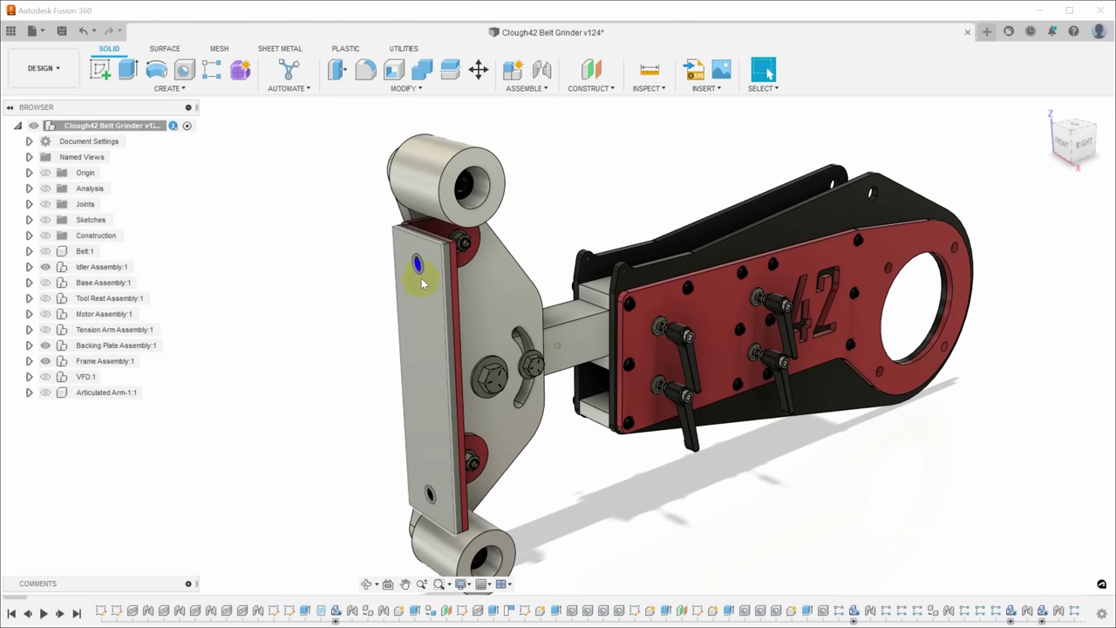
{"action": "middle_click_drag", "start_coordinate": [412, 351], "coordinate": [817, 225], "text": "shift"}
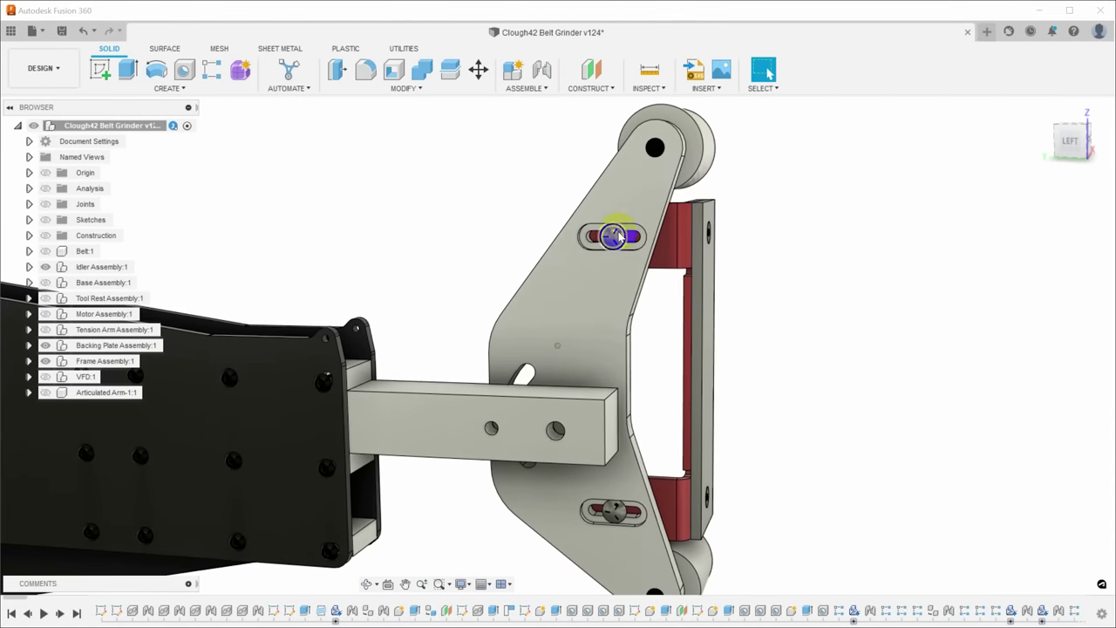
{"action": "middle_click_drag", "start_coordinate": [639, 527], "coordinate": [842, 418], "text": "shift"}
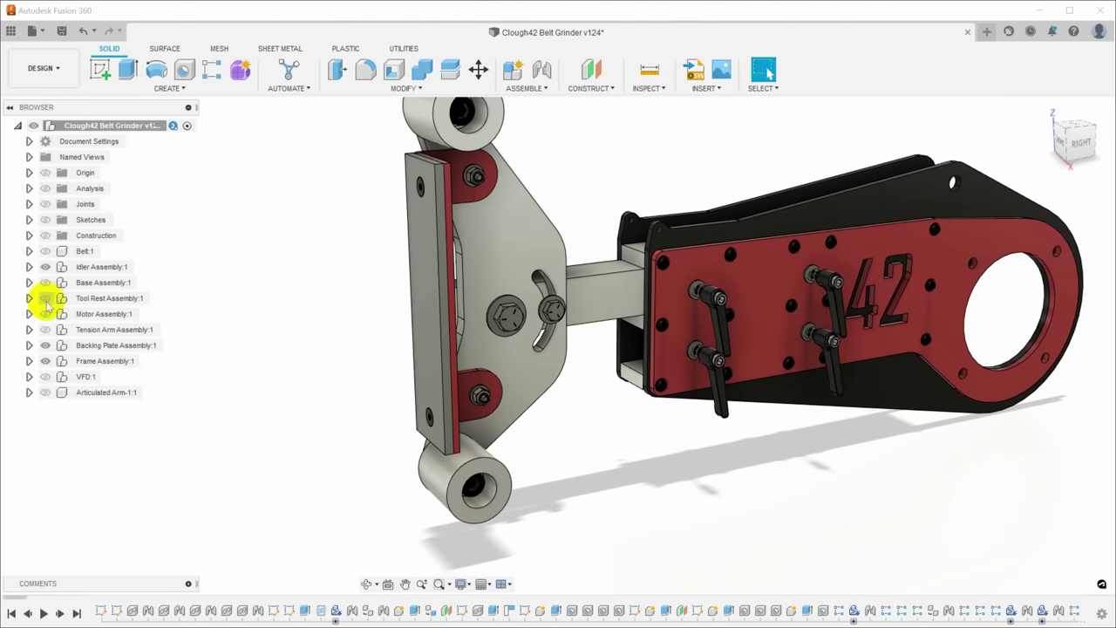
Show the Tool Rest Assembly and examine its table and support bar relative to the frame and backing plate
{"action": "left_click", "coordinate": [45, 297]}
{"action": "middle_click_drag", "start_coordinate": [724, 543], "coordinate": [456, 451], "text": "shift"}
{"action": "middle_click_drag", "start_coordinate": [473, 367], "coordinate": [858, 365], "text": "shift"}
{"action": "middle_click_drag", "start_coordinate": [705, 411], "coordinate": [427, 463], "text": "shift"}
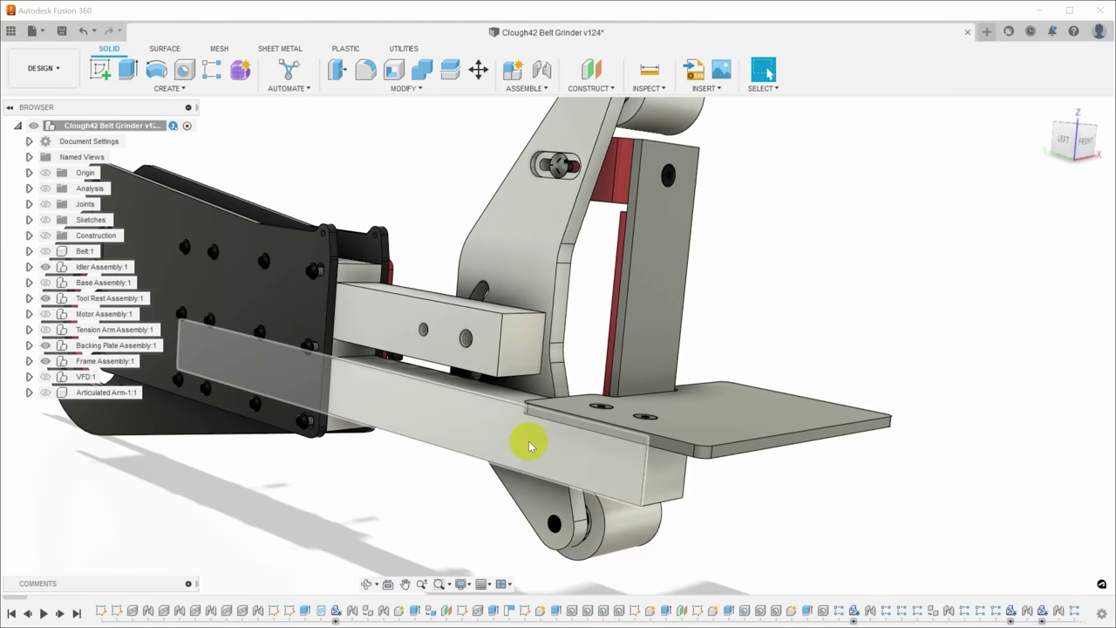
{"action": "middle_click_drag", "start_coordinate": [530, 443], "coordinate": [562, 453], "text": "shift"}
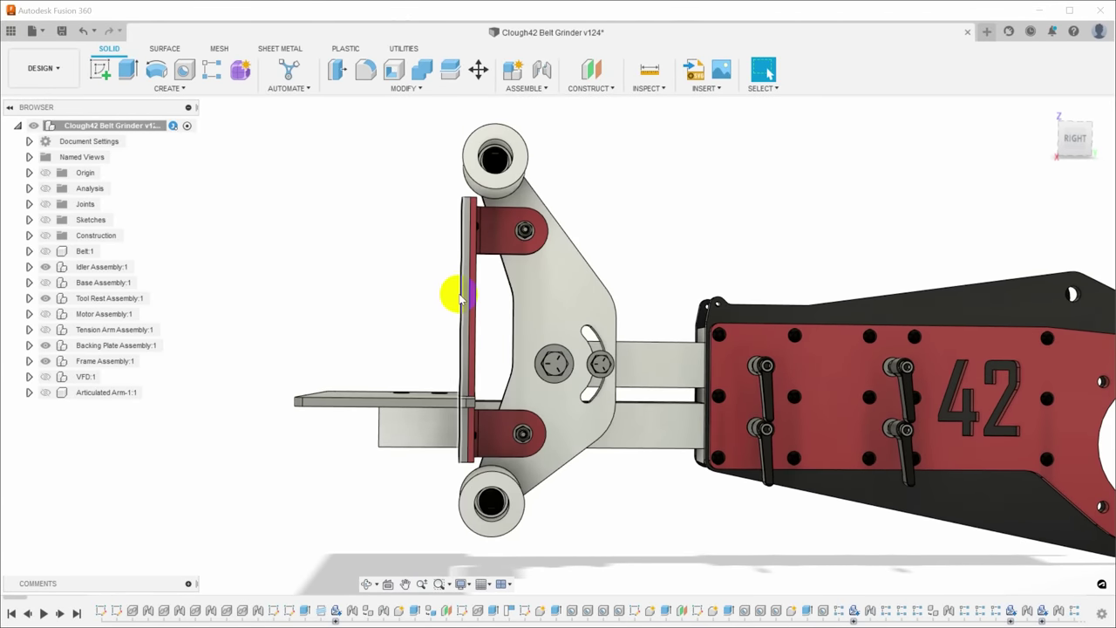
{"action": "middle_click_drag", "start_coordinate": [470, 421], "coordinate": [382, 451], "text": "shift"}
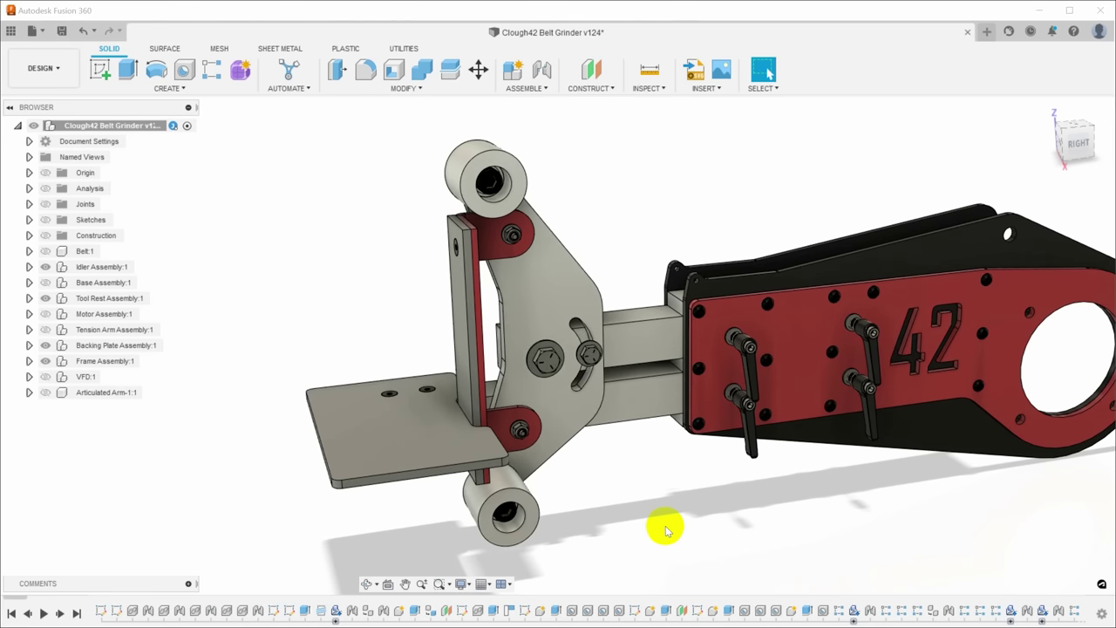
Show the Tension Arm Assembly and examine its pivot, gas strut, handle and tracking wheel from several angles
{"action": "left_click", "coordinate": [45, 329]}
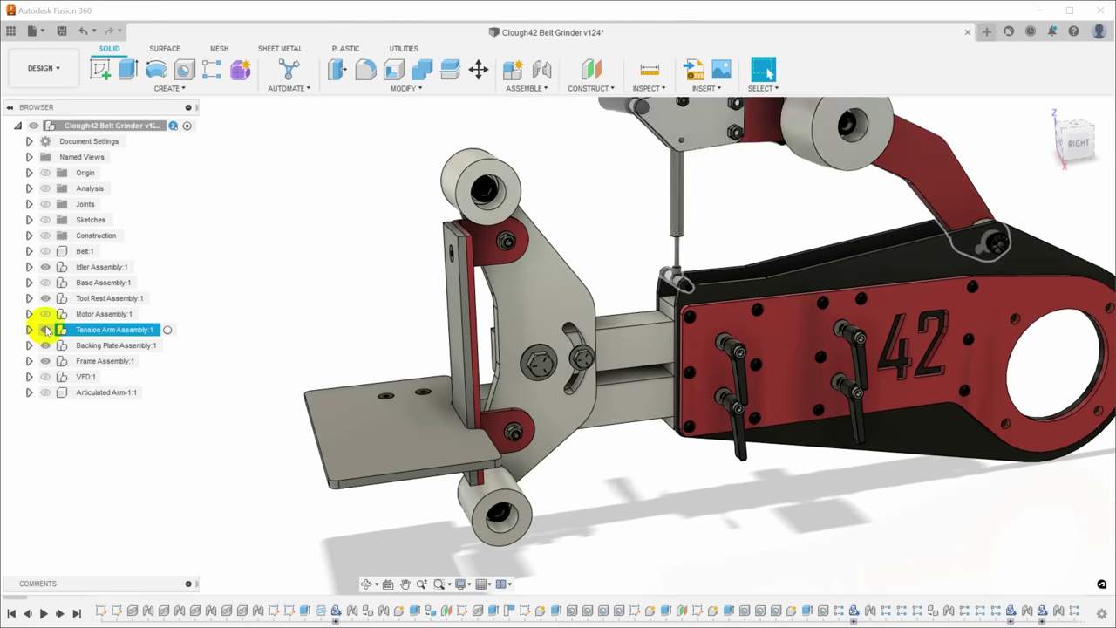
{"action": "scroll", "coordinate": [784, 262], "scroll_direction": "up", "scroll_amount": 5}
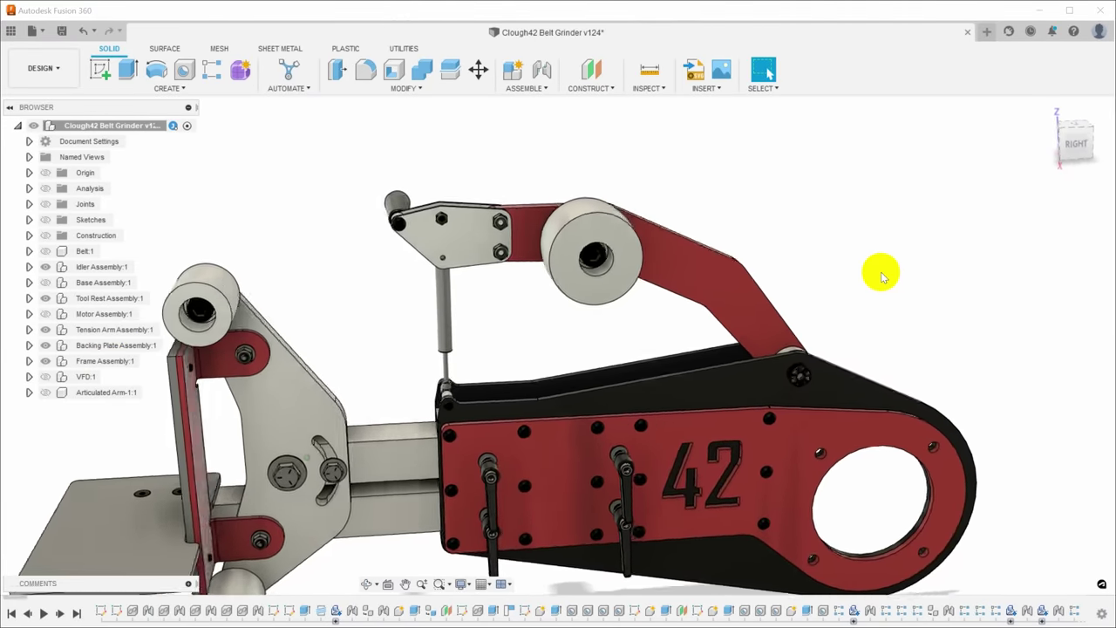
{"action": "middle_click_drag", "start_coordinate": [885, 280], "coordinate": [629, 513], "text": "shift"}
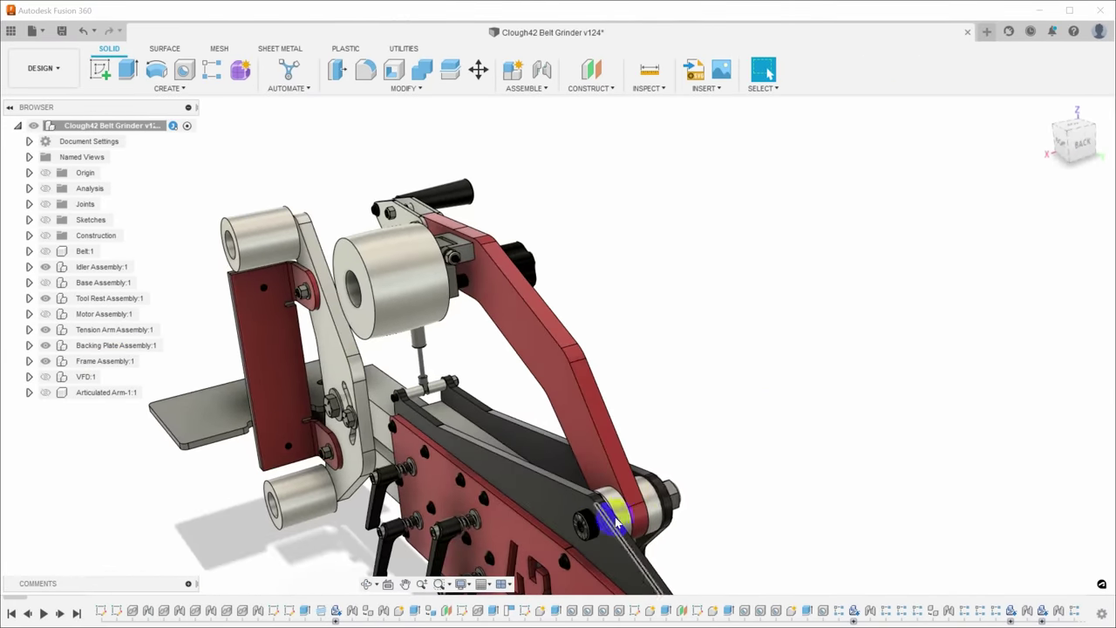
{"action": "middle_click_drag", "start_coordinate": [667, 495], "coordinate": [455, 281], "text": "shift"}
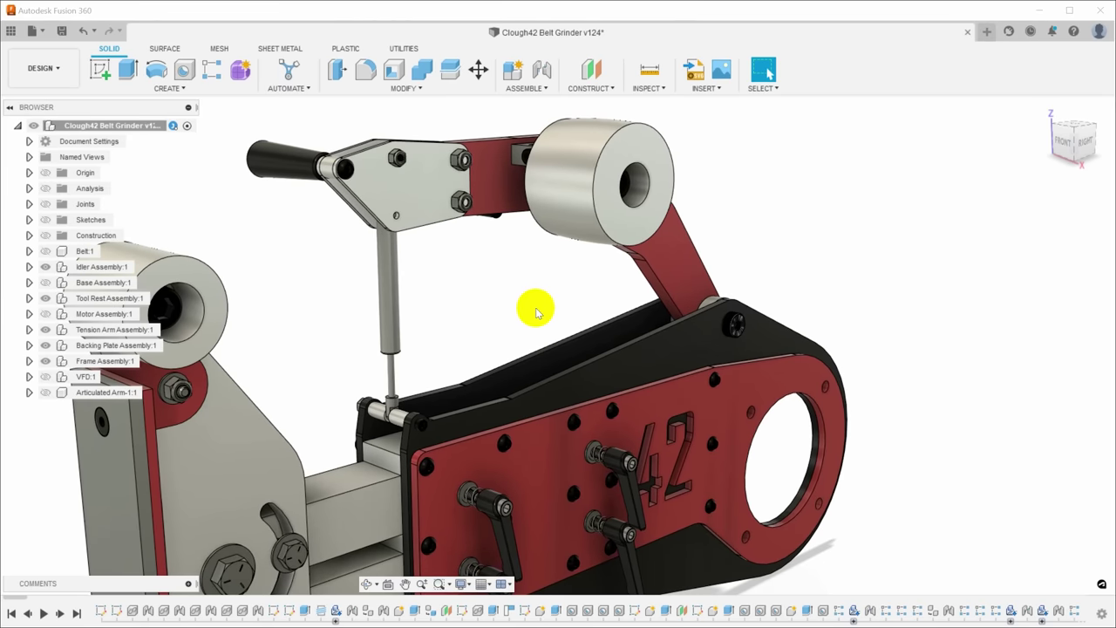
{"action": "middle_click_drag", "start_coordinate": [536, 312], "coordinate": [558, 380], "text": "shift"}
{"action": "middle_click_drag", "start_coordinate": [747, 381], "coordinate": [771, 369], "text": "shift"}
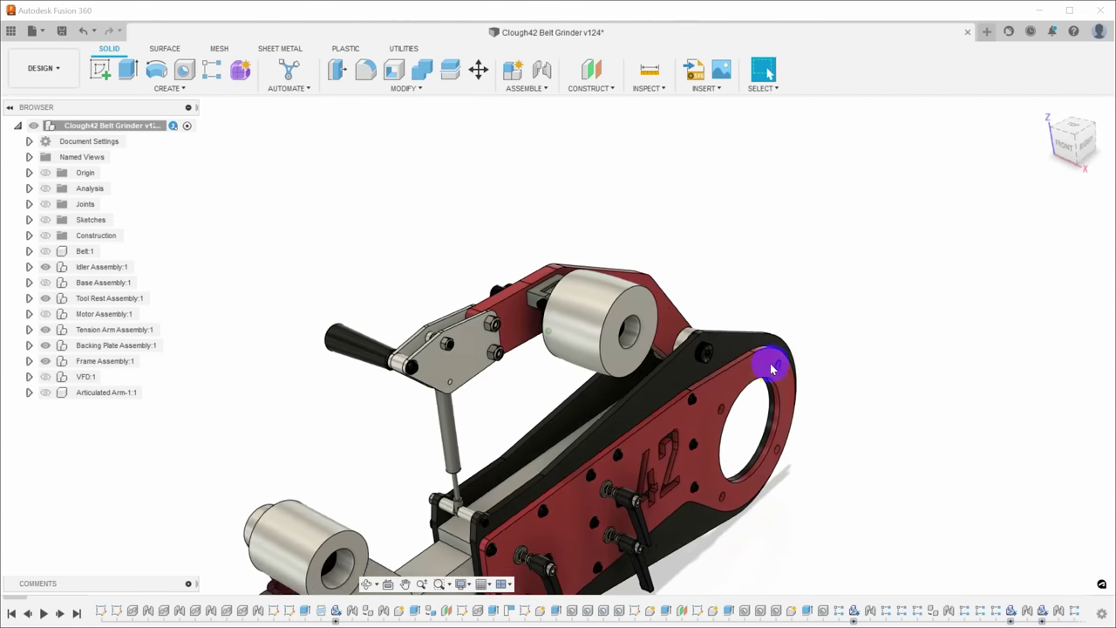
Show the Motor Assembly and examine the motor and drive wheel mounted on the frame
{"action": "left_click", "coordinate": [47, 315]}
{"action": "left_click", "coordinate": [46, 314]}
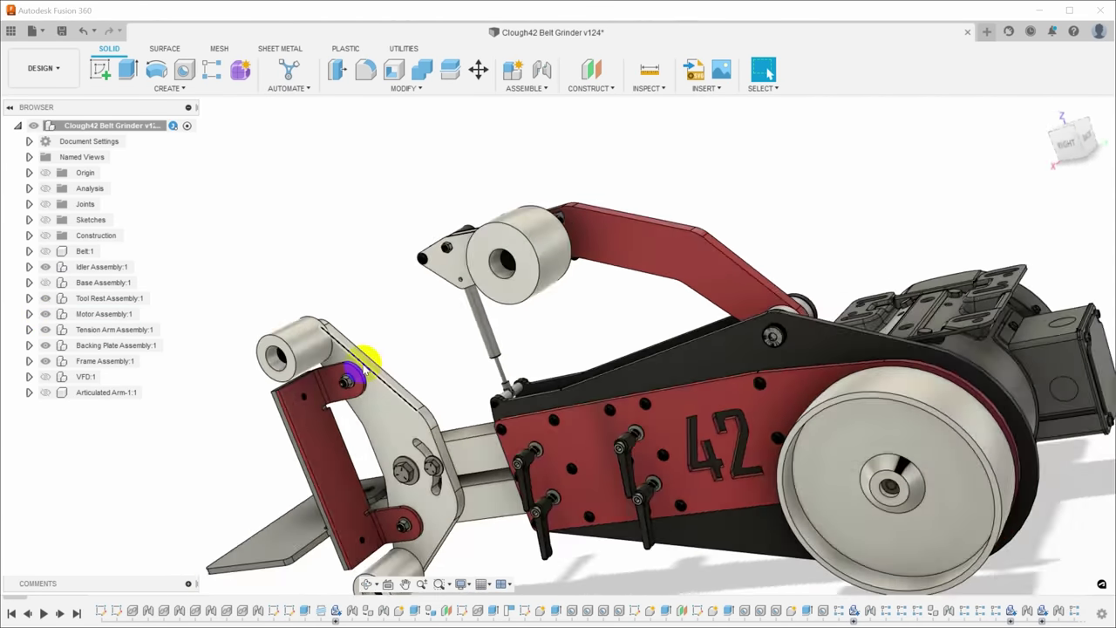
{"action": "middle_click_drag", "start_coordinate": [370, 369], "coordinate": [836, 406], "text": "shift"}
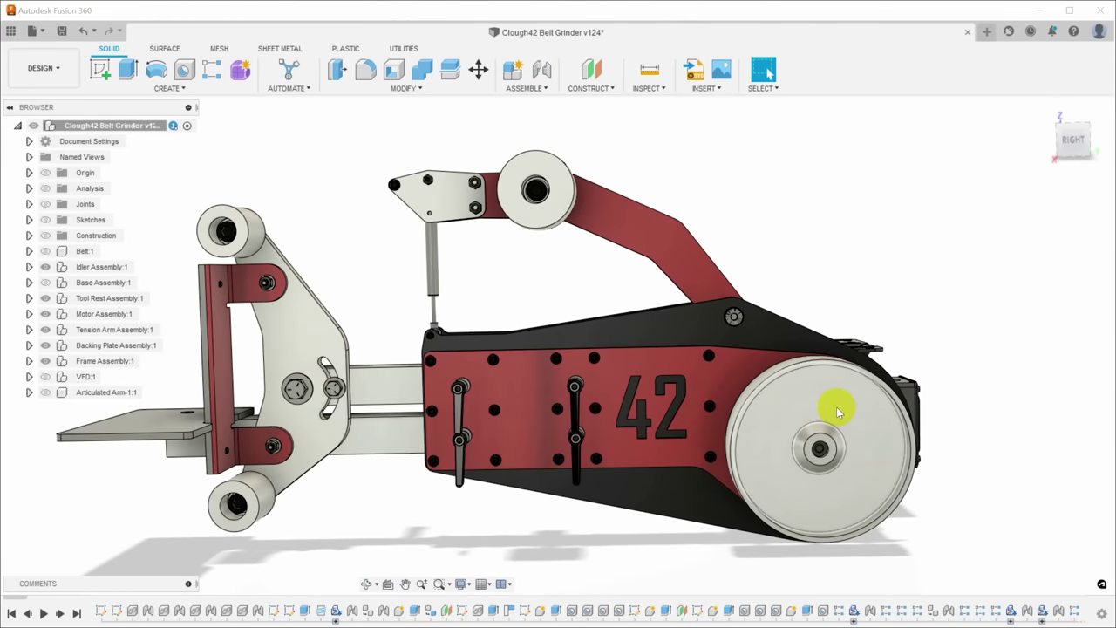
{"action": "middle_click_drag", "start_coordinate": [836, 406], "coordinate": [822, 496], "text": "shift"}
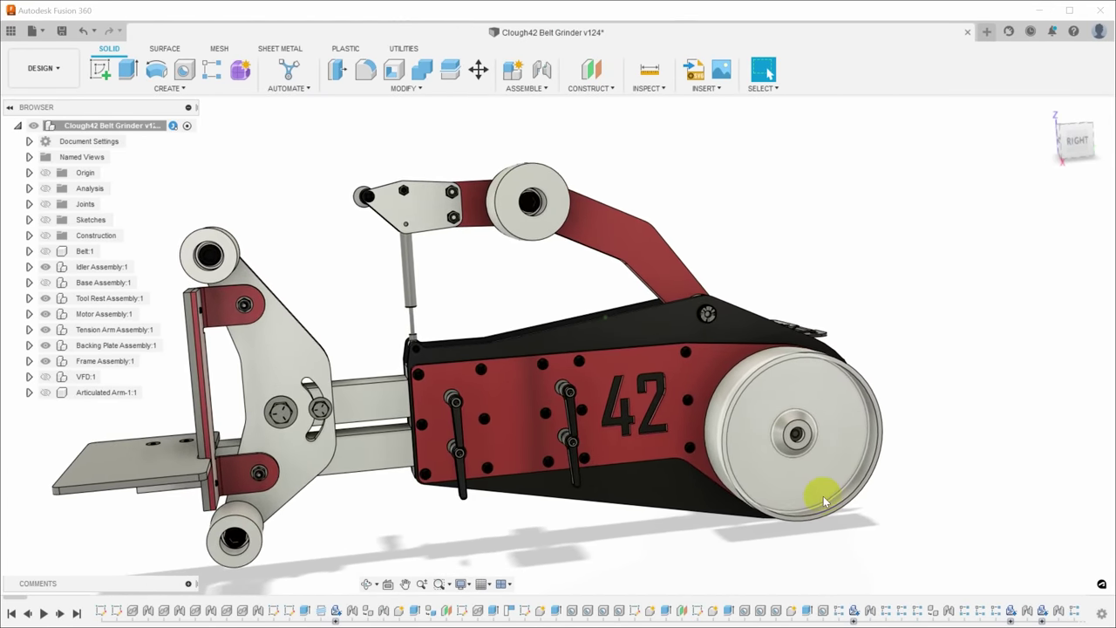
Show the Belt and examine how it runs around the drive, tracking and idler wheels
{"action": "scroll", "coordinate": [988, 432], "scroll_direction": "down", "scroll_amount": 2}
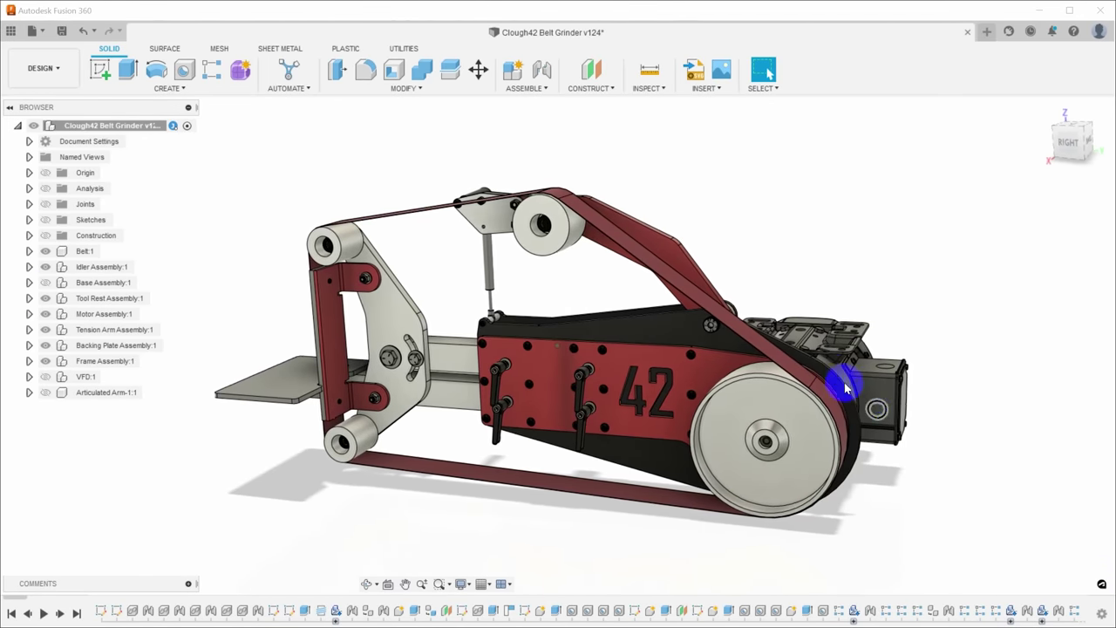
{"action": "middle_click_drag", "start_coordinate": [299, 279], "coordinate": [852, 547], "text": "shift"}
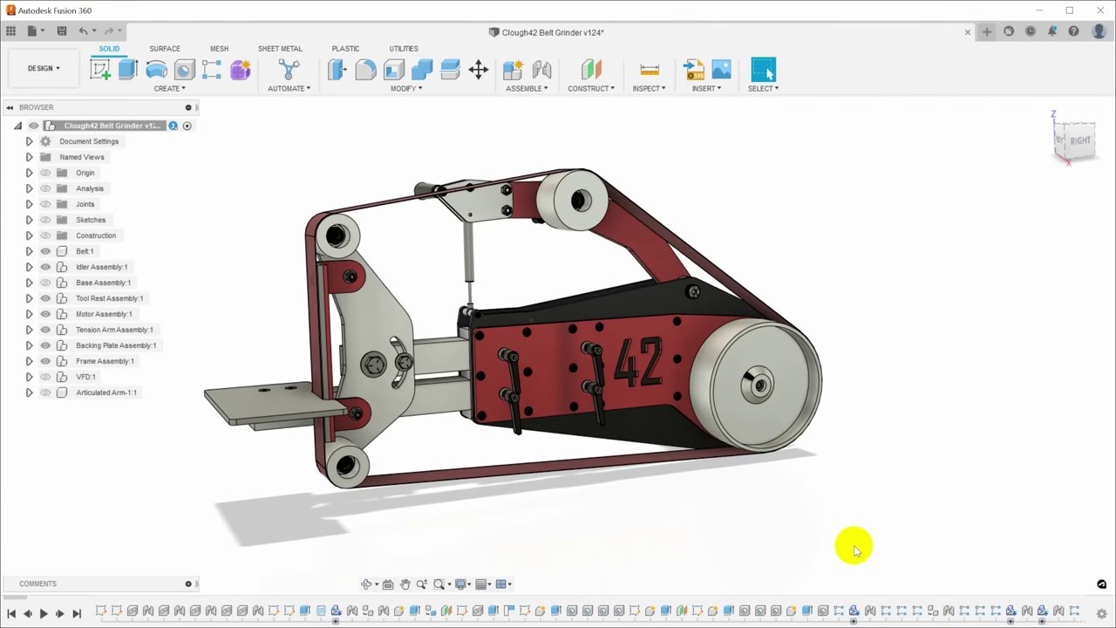
{"action": "middle_click_drag", "start_coordinate": [844, 551], "coordinate": [983, 499], "text": "shift"}
Show the Base Assembly and examine its uprights, bolted base plate and feet where they support the frame
{"action": "middle_click_drag", "start_coordinate": [490, 481], "coordinate": [751, 596], "text": "shift"}
{"action": "middle_click_drag", "start_coordinate": [680, 427], "coordinate": [673, 491], "text": "shift"}
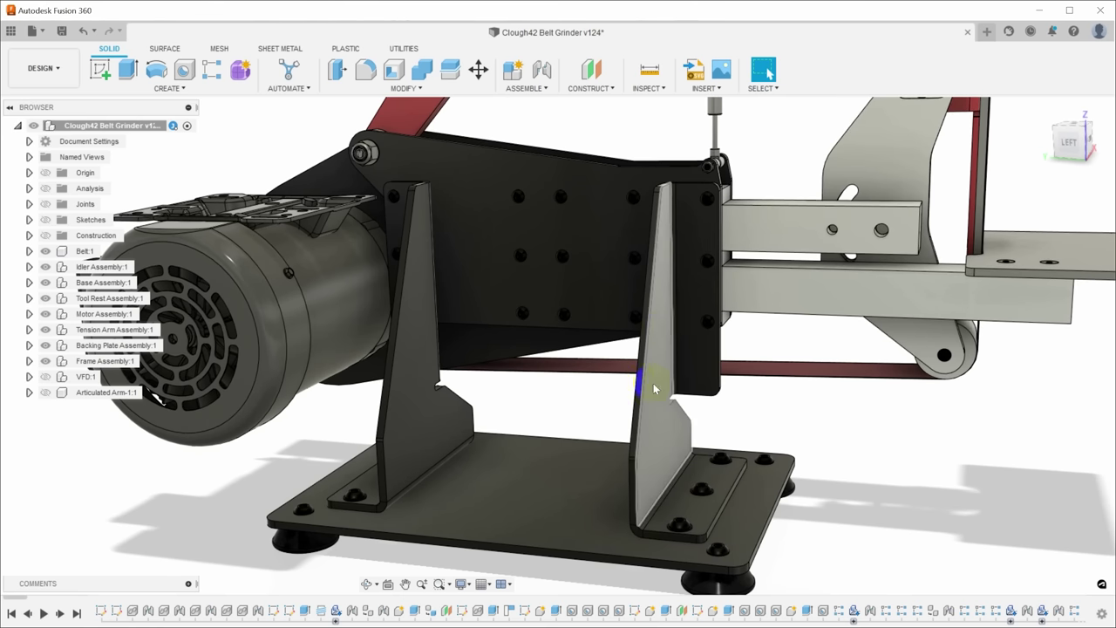
{"action": "middle_click_drag", "start_coordinate": [660, 330], "coordinate": [764, 386], "text": "shift"}
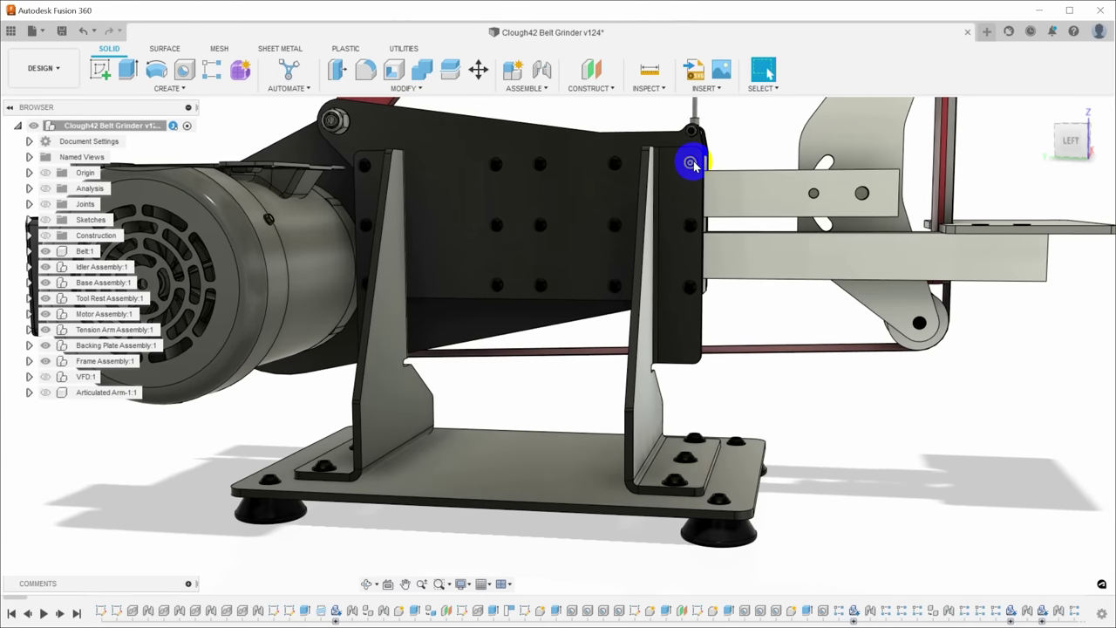
{"action": "middle_click_drag", "start_coordinate": [693, 161], "coordinate": [634, 180], "text": "shift"}
{"action": "middle_click_drag", "start_coordinate": [625, 305], "coordinate": [625, 323], "text": "shift"}
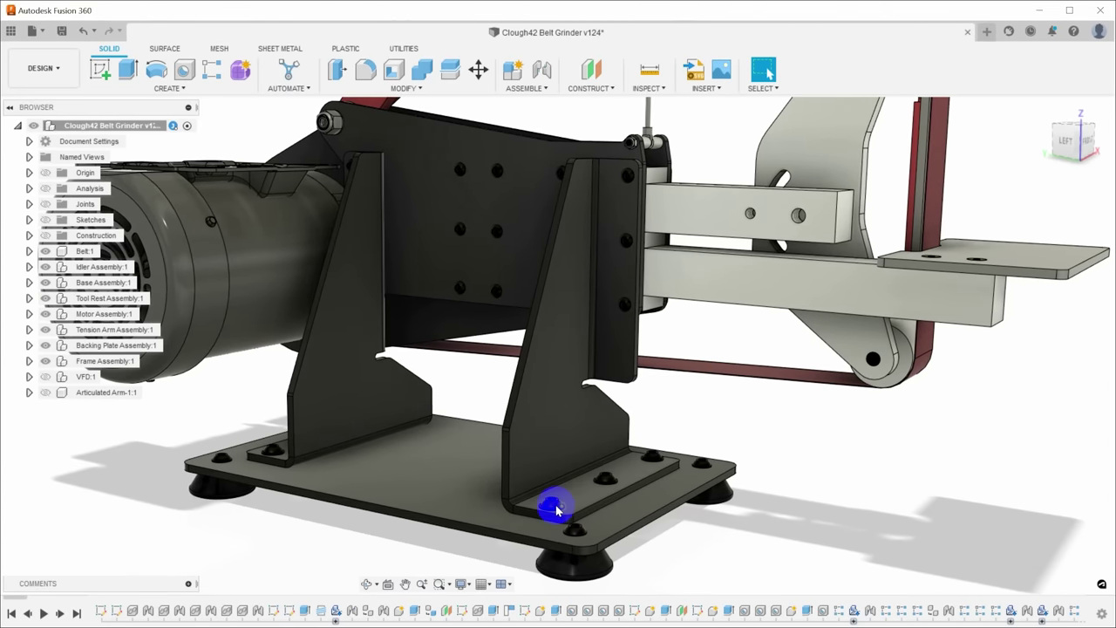
{"action": "middle_click_drag", "start_coordinate": [555, 504], "coordinate": [601, 202], "text": "shift"}
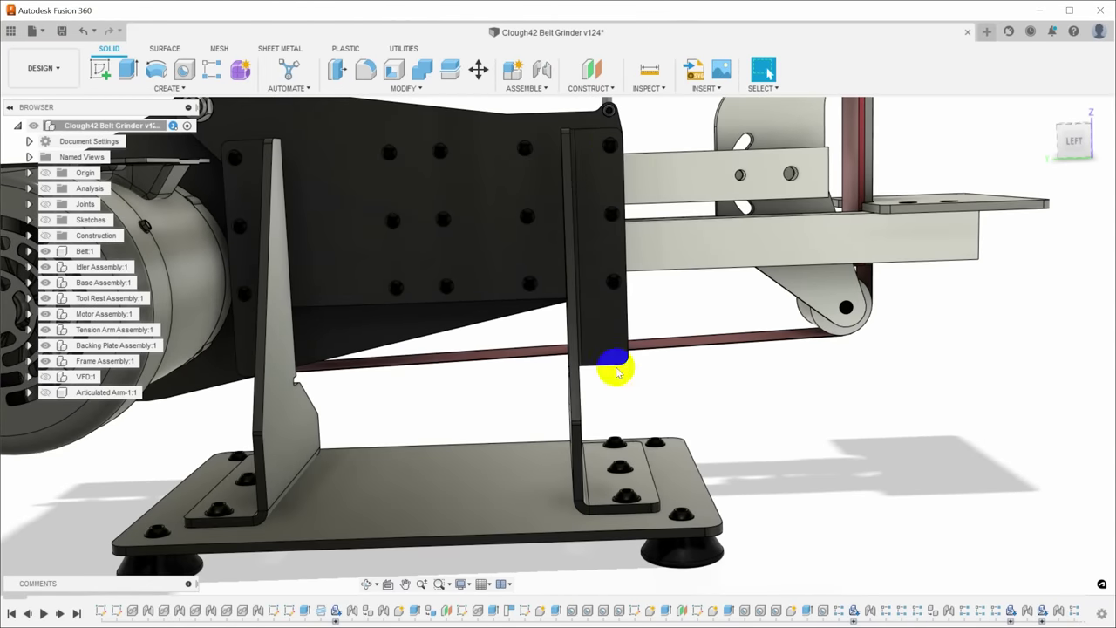
{"action": "middle_click_drag", "start_coordinate": [622, 419], "coordinate": [755, 419], "text": "shift"}
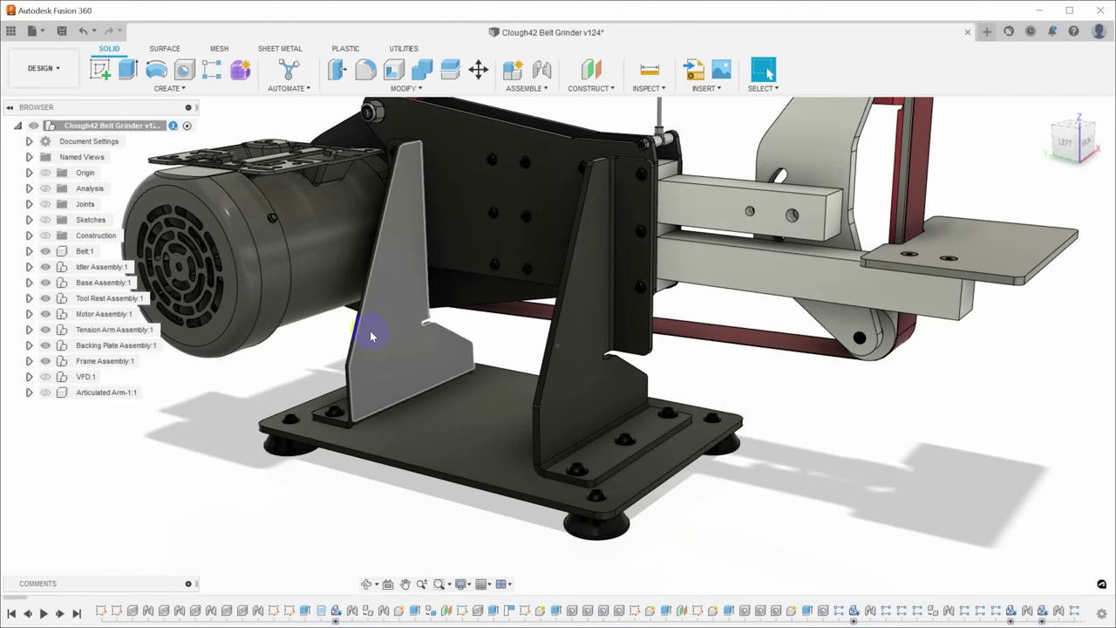
Examine the grinder standing on its base from the front, motor side and back
{"action": "middle_click_drag", "start_coordinate": [371, 335], "coordinate": [658, 349], "text": "shift"}
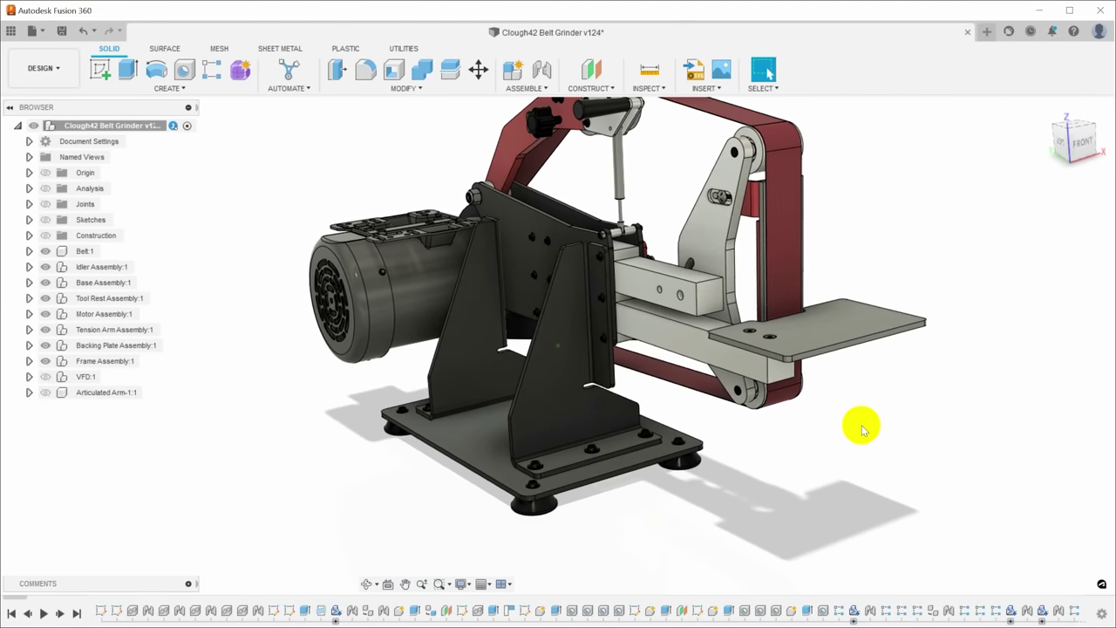
{"action": "left_click", "coordinate": [563, 449]}
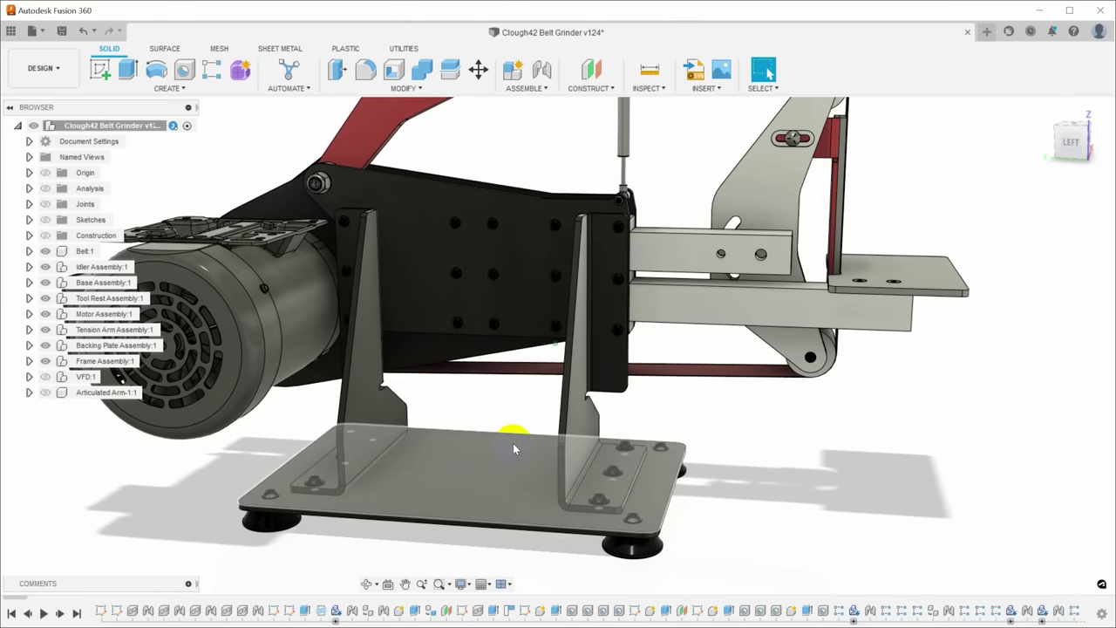
{"action": "middle_click_drag", "start_coordinate": [583, 449], "coordinate": [611, 405], "text": "shift"}
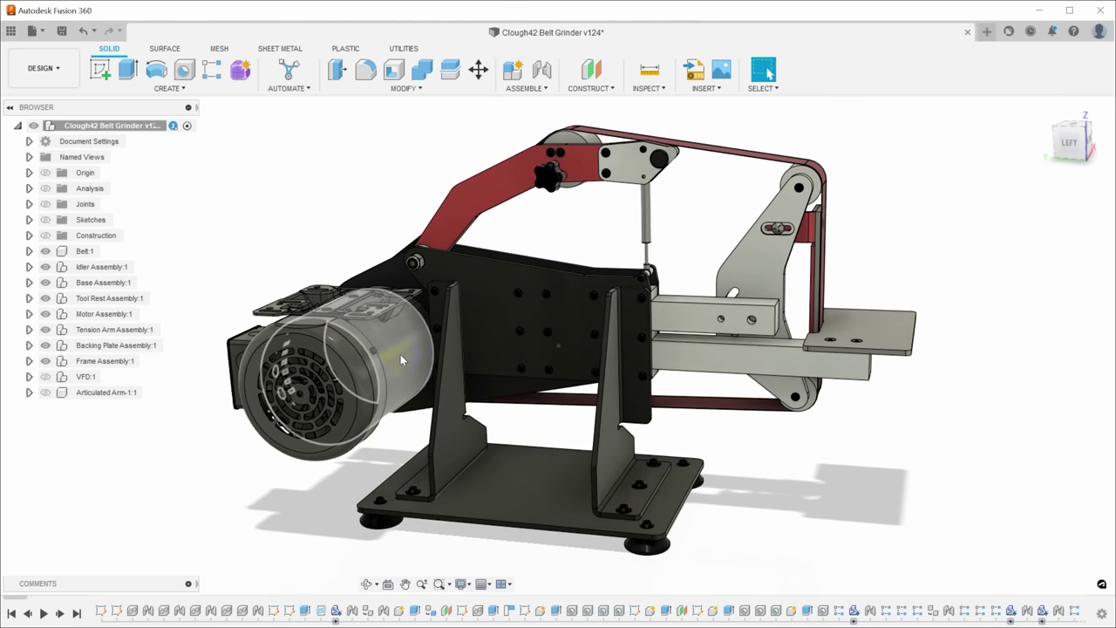
{"action": "left_click", "coordinate": [324, 248]}
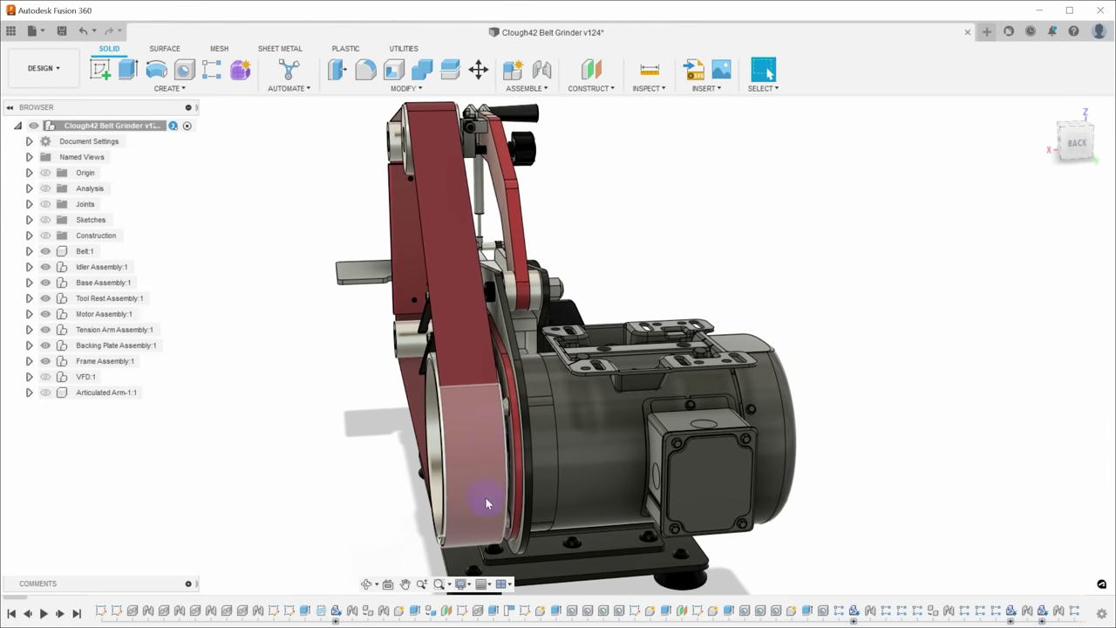
Show the VFD and examine its enclosure and the red bracket that mounts it above the motor
{"action": "middle_click_drag", "start_coordinate": [652, 263], "coordinate": [551, 385], "text": "shift"}
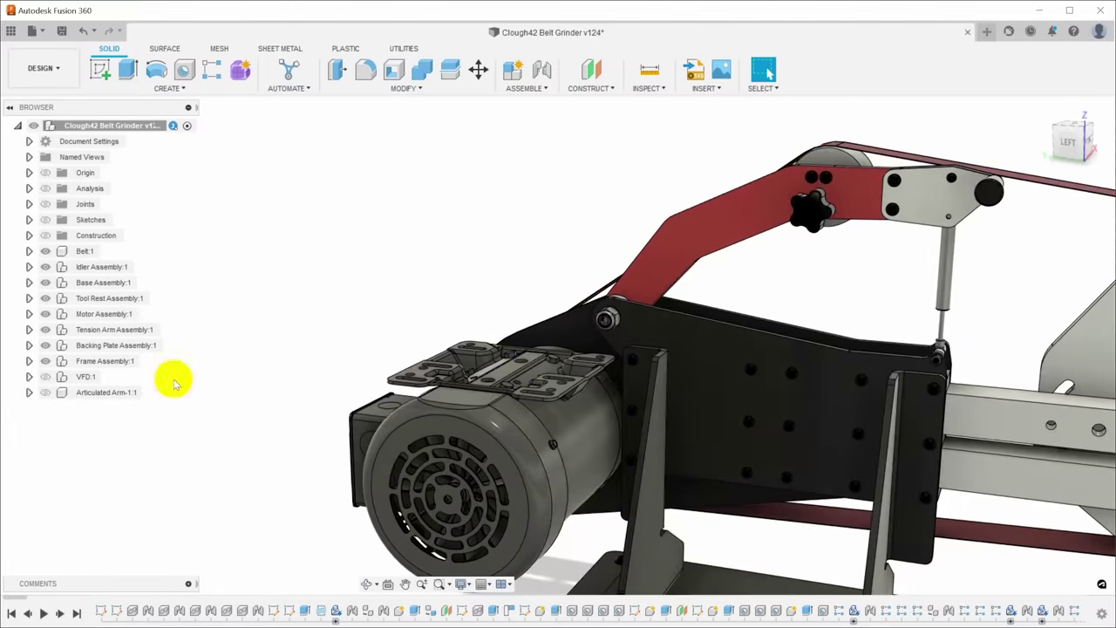
{"action": "left_click", "coordinate": [45, 376]}
{"action": "scroll", "coordinate": [190, 489], "scroll_direction": "down", "scroll_amount": 3}
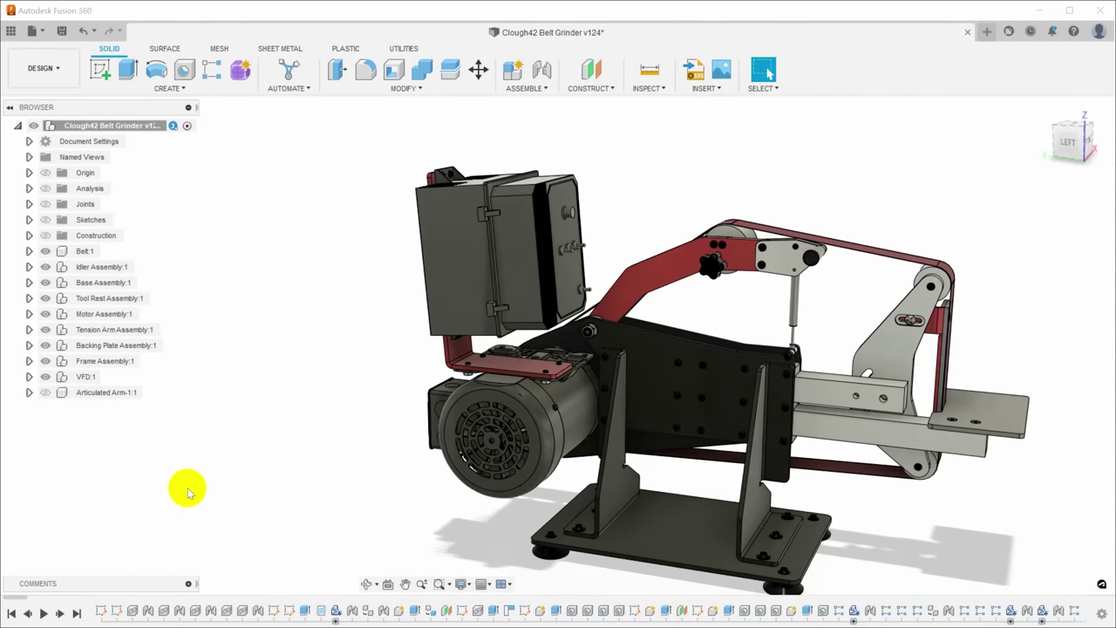
{"action": "middle_click_drag", "start_coordinate": [190, 491], "coordinate": [510, 158], "text": "shift"}
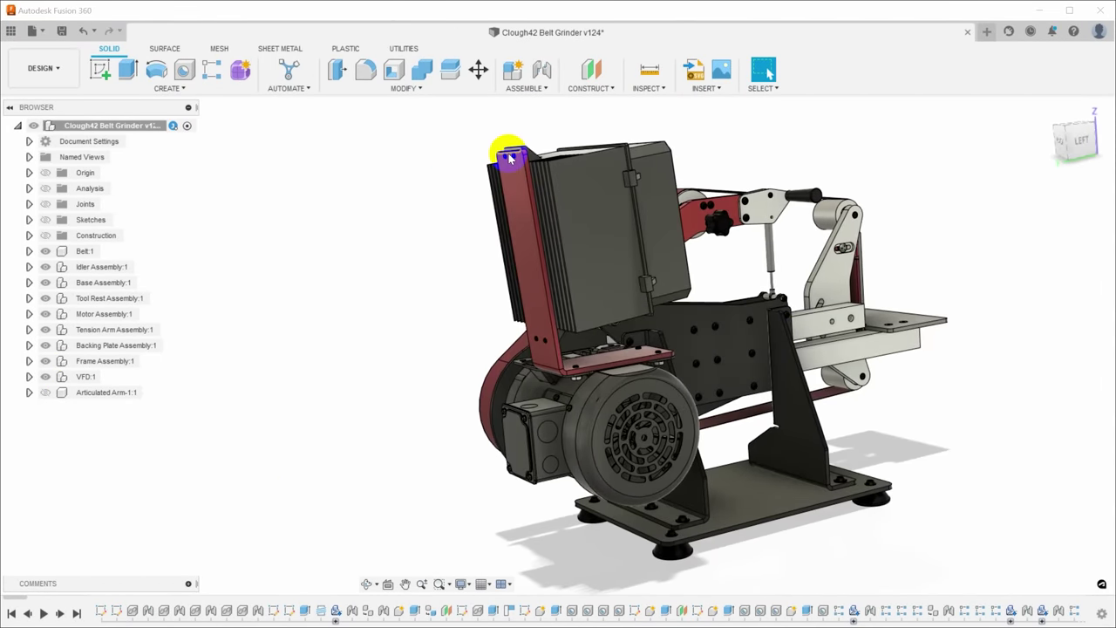
{"action": "middle_click_drag", "start_coordinate": [670, 364], "coordinate": [1058, 368], "text": "shift"}
{"action": "scroll", "coordinate": [1034, 408], "scroll_direction": "up", "scroll_amount": 5}
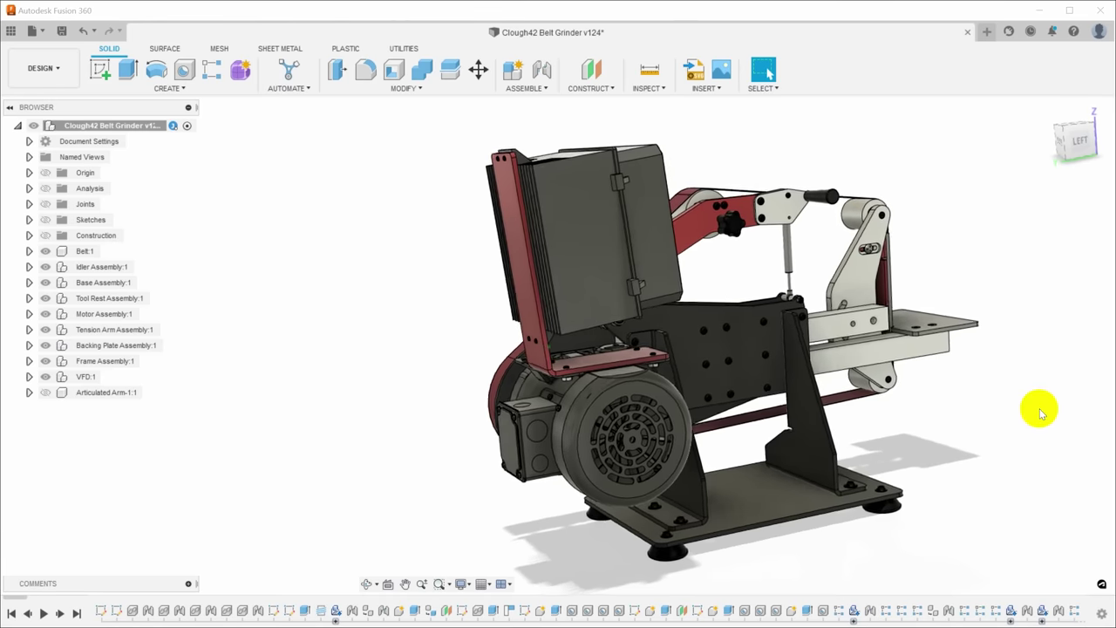
{"action": "middle_click_drag", "start_coordinate": [1037, 417], "coordinate": [1022, 405], "text": "shift"}
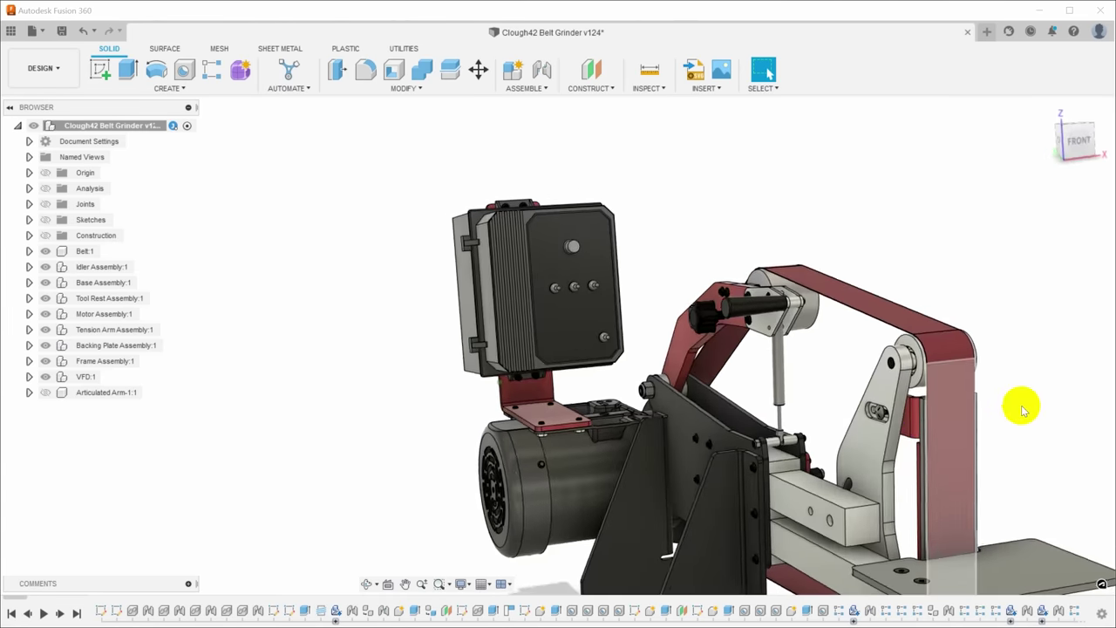
Examine the knob and switches on the VFD enclosure's front panel, and view the grinder from the drive wheel side
{"action": "scroll", "coordinate": [1016, 398], "scroll_direction": "up", "scroll_amount": 5}
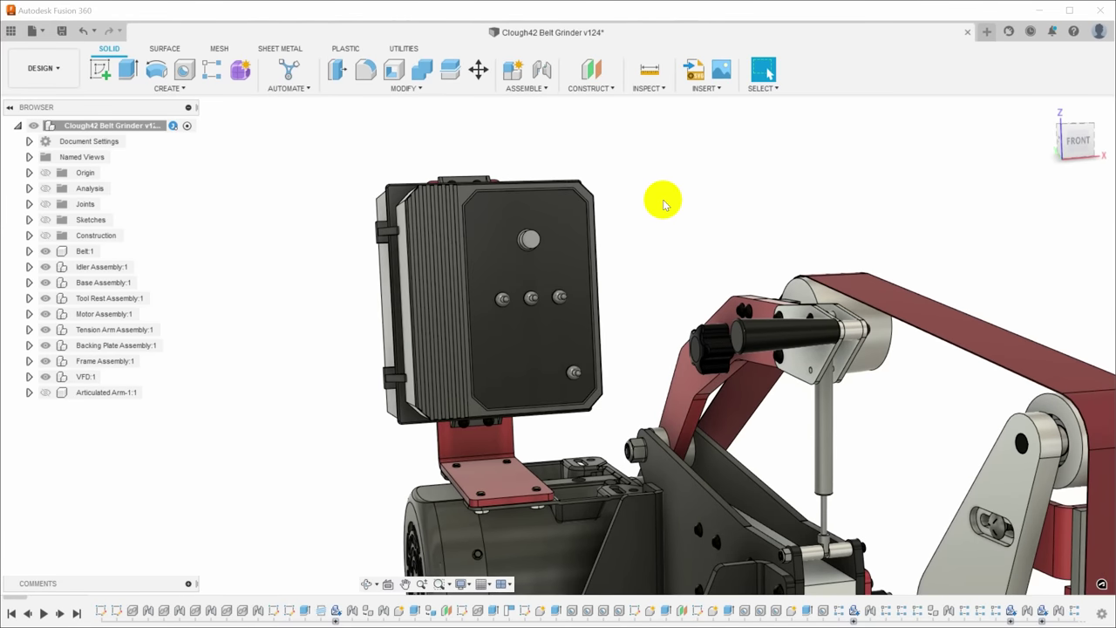
{"action": "scroll", "coordinate": [669, 248], "scroll_direction": "down", "scroll_amount": 2}
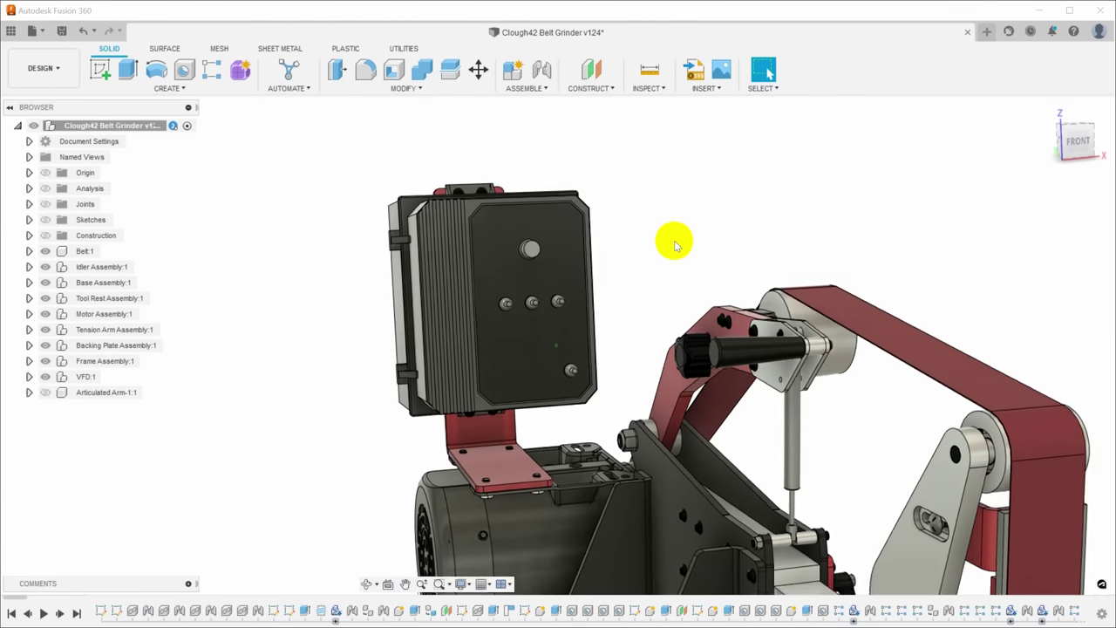
{"action": "middle_click_drag", "start_coordinate": [673, 246], "coordinate": [643, 176], "text": "shift"}
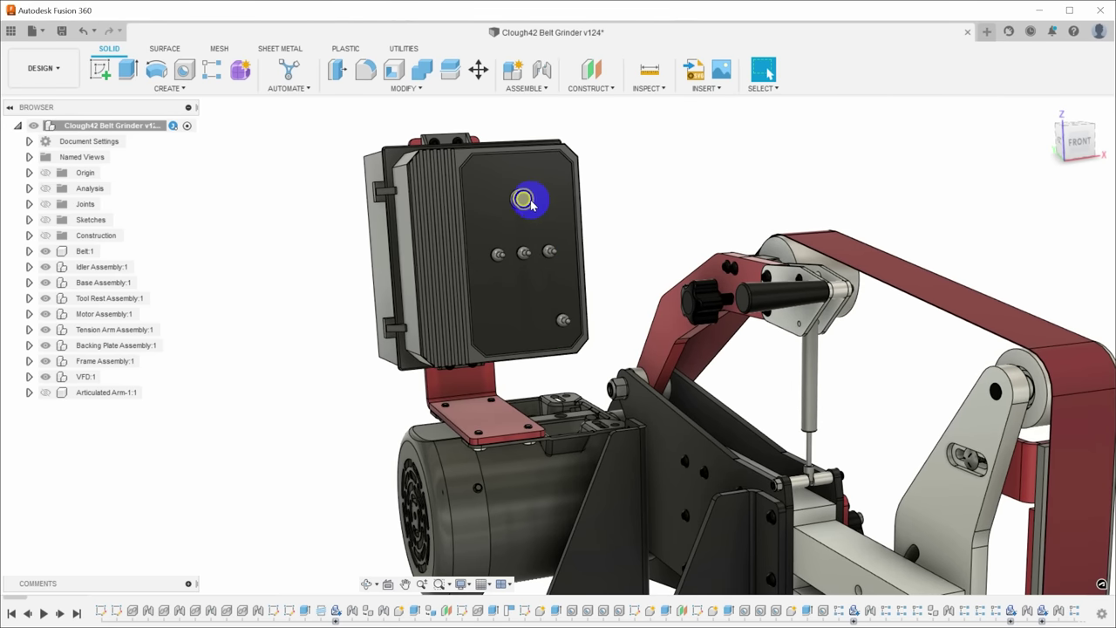
{"action": "mouse_move", "coordinate": [526, 204]}
{"action": "middle_mouse_down", "text": "shift"}
{"action": "mouse_move", "coordinate": [369, 398]}
{"action": "mouse_move", "coordinate": [393, 279]}
{"action": "mouse_move", "coordinate": [396, 307]}
{"action": "mouse_move", "coordinate": [647, 158]}
{"action": "middle_mouse_up", "text": "shift"}
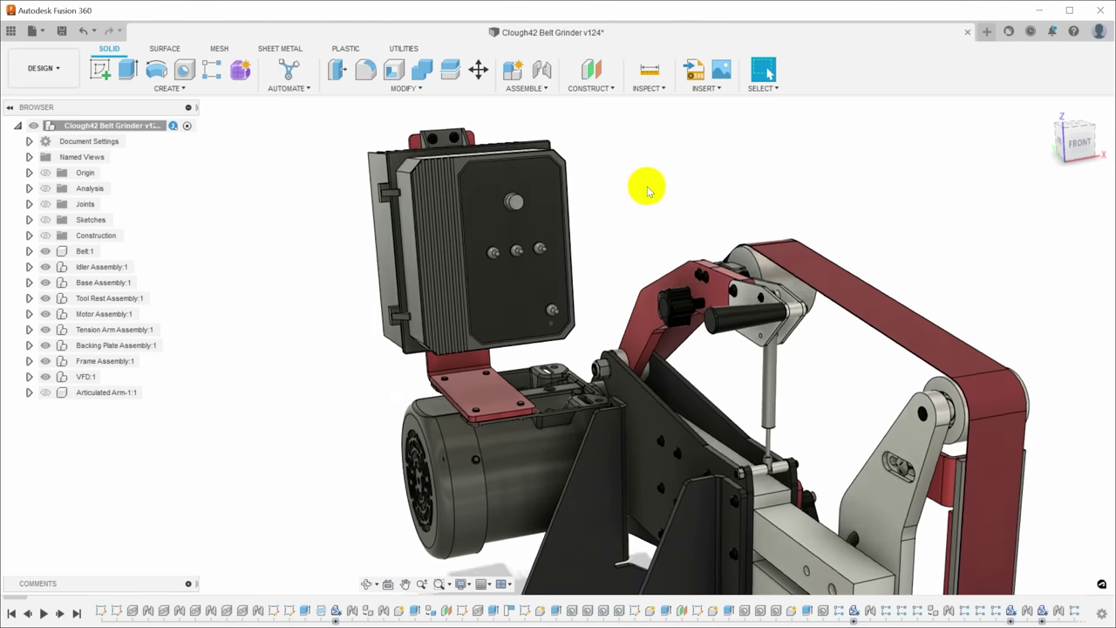
{"action": "middle_click_drag", "start_coordinate": [647, 187], "coordinate": [898, 330], "text": "shift"}
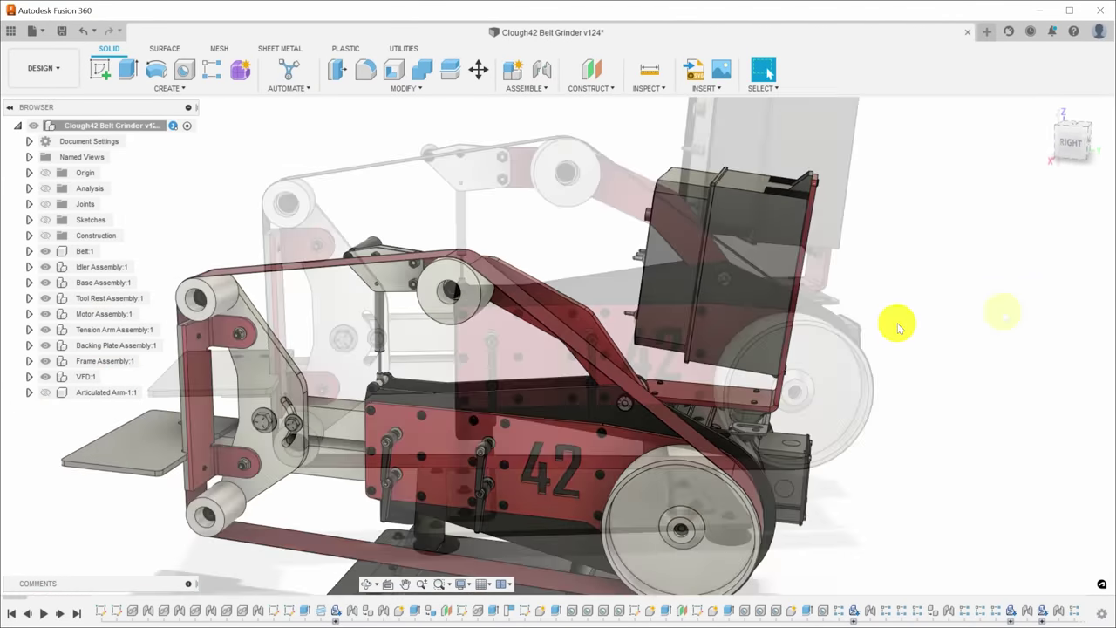